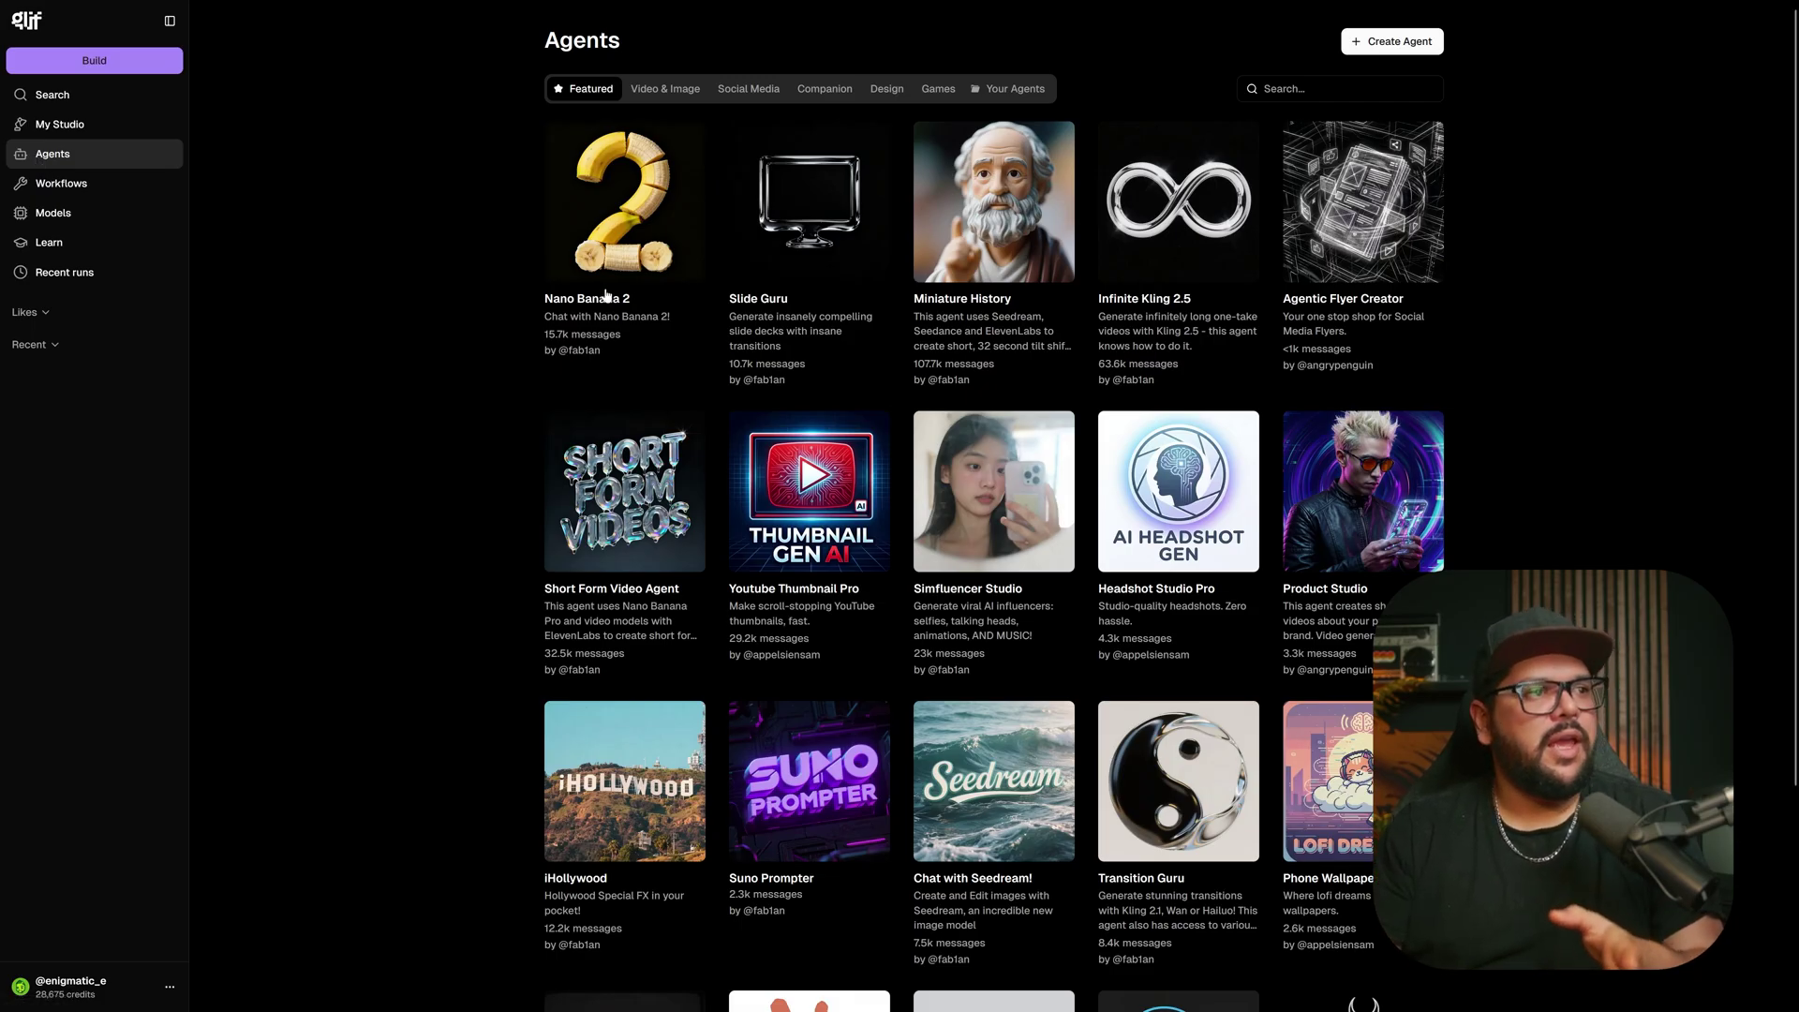
Step: Open the Slide Guru agent and send it the topic "The evolution of gaming" with profile 8bit pixel.jpg attached as the style reference
{"action": "left_click", "coordinate": [786, 248]}
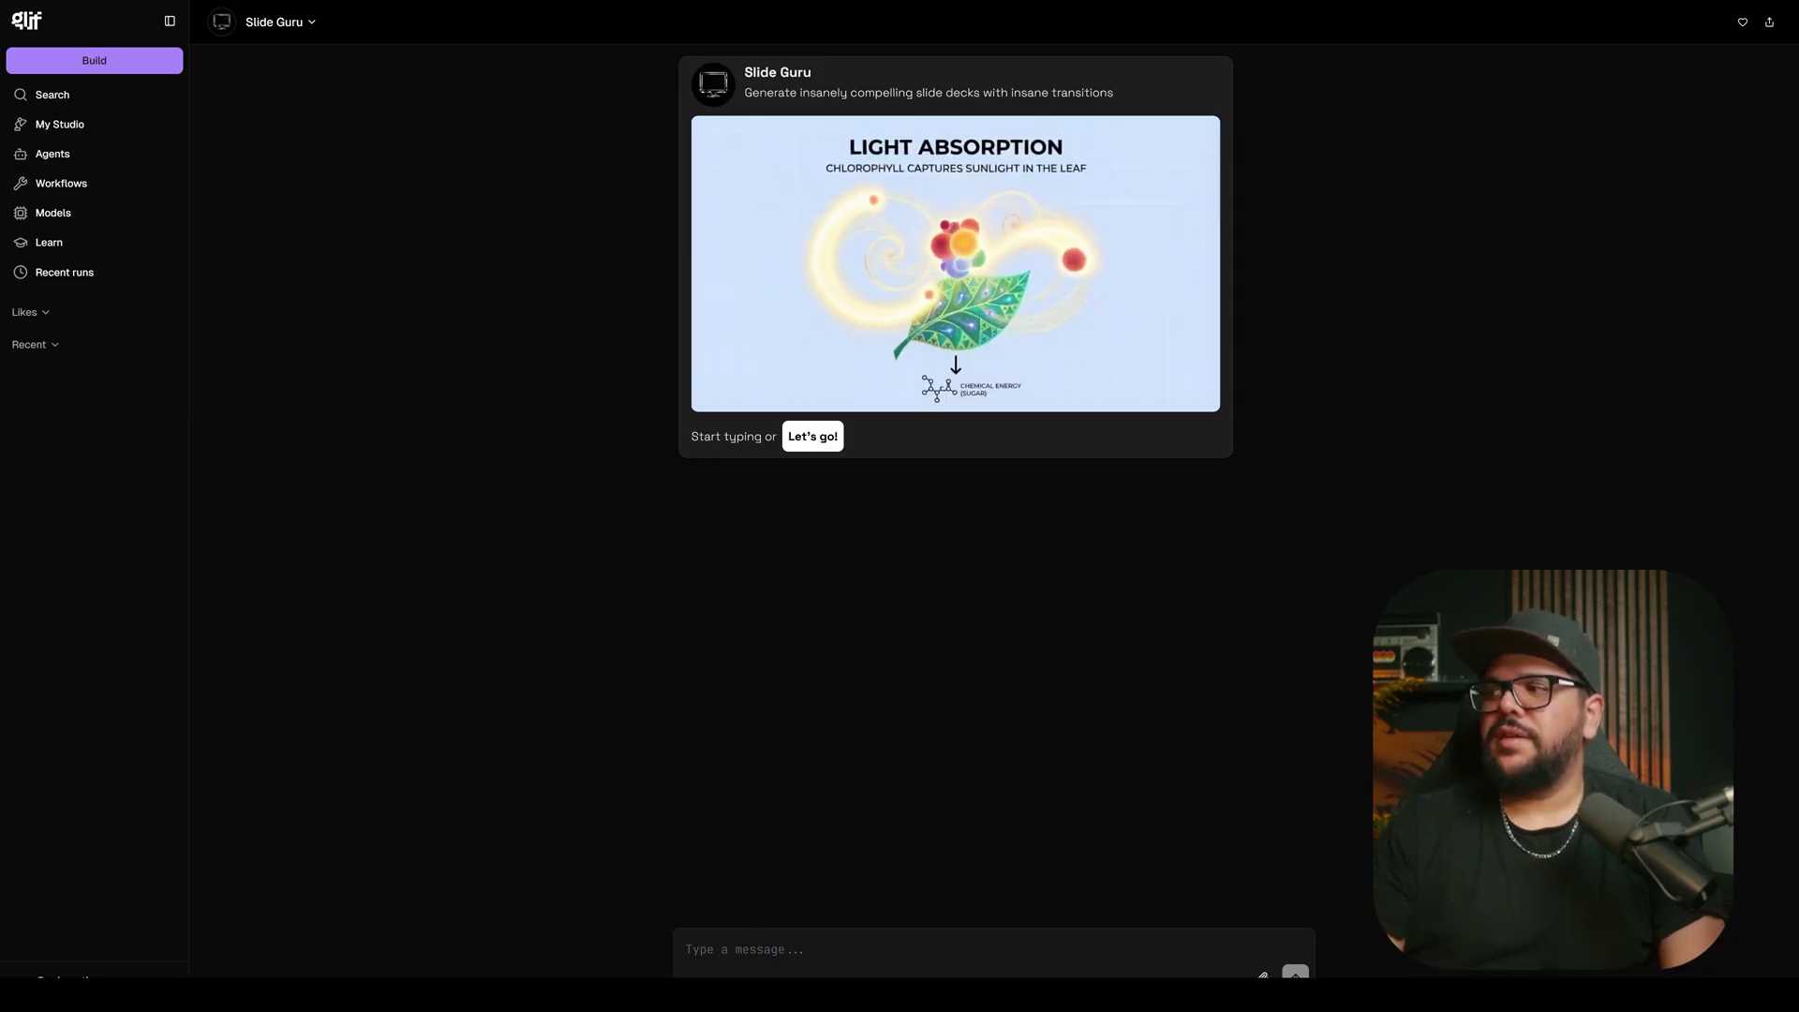
{"action": "key", "text": "alt+Tab"}
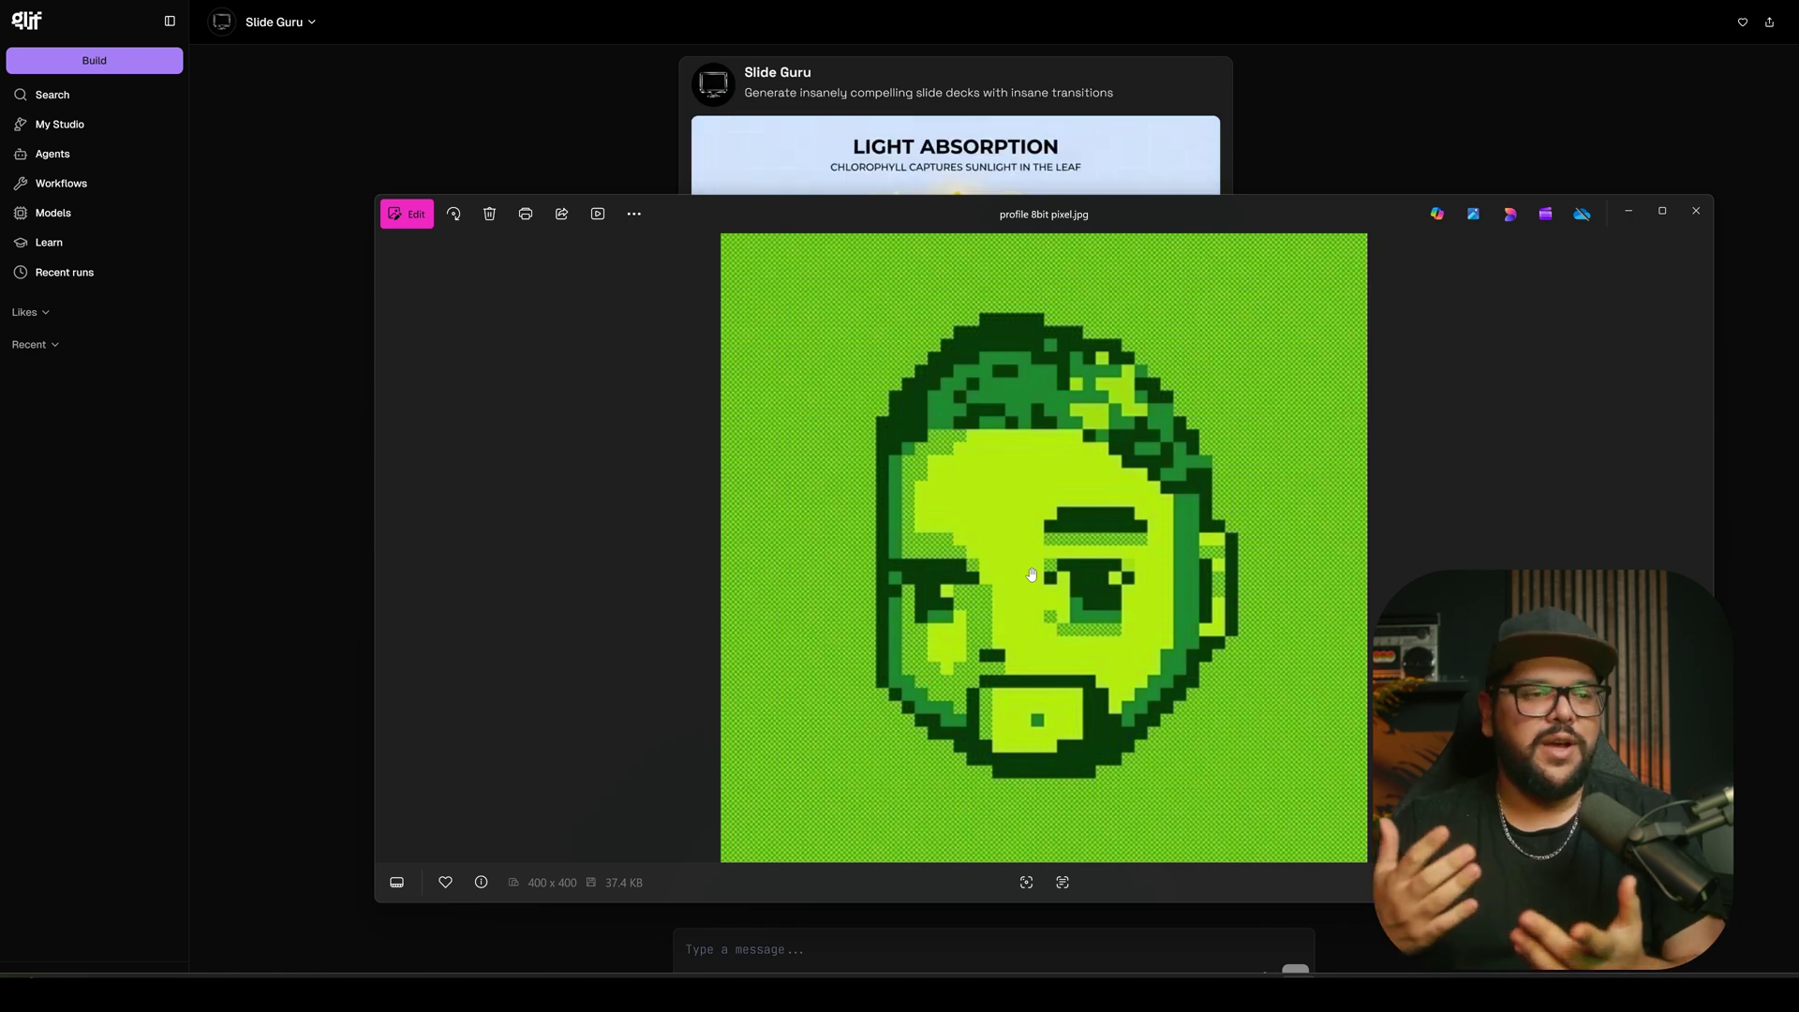
{"action": "left_click", "coordinate": [1688, 222]}
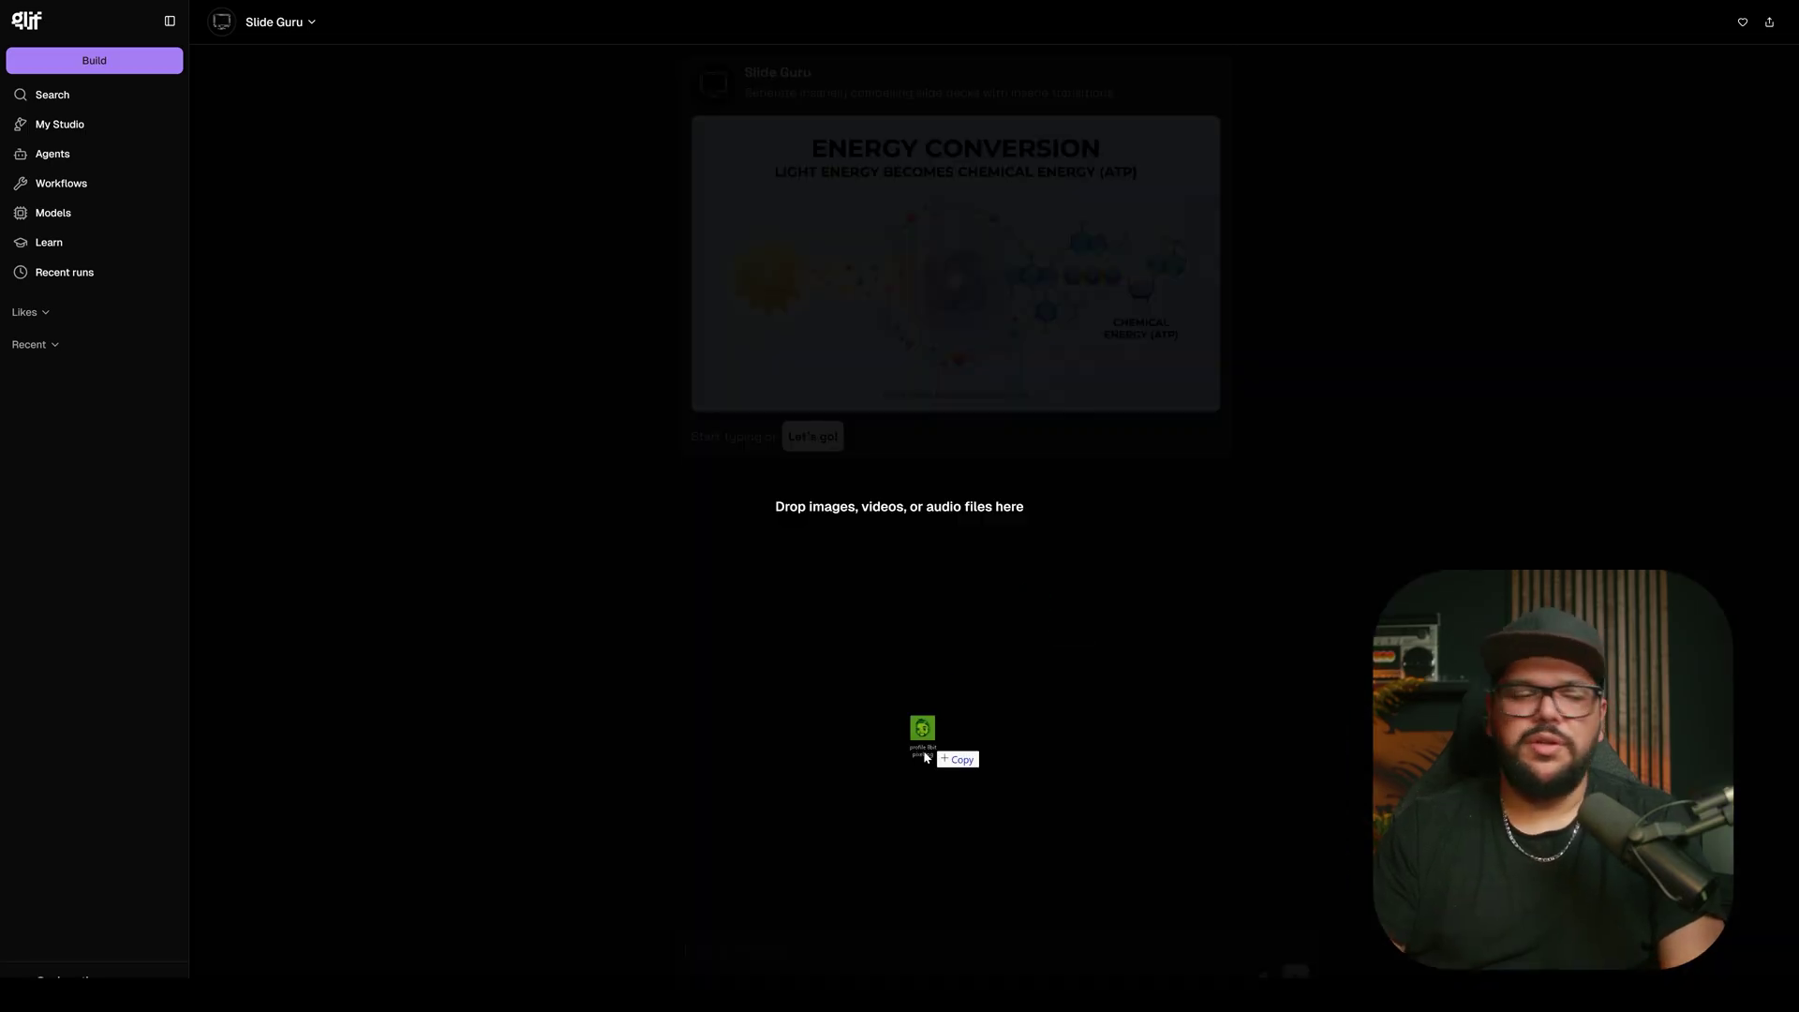
{"action": "left_click_drag", "start_coordinate": [927, 745], "coordinate": [860, 959]}
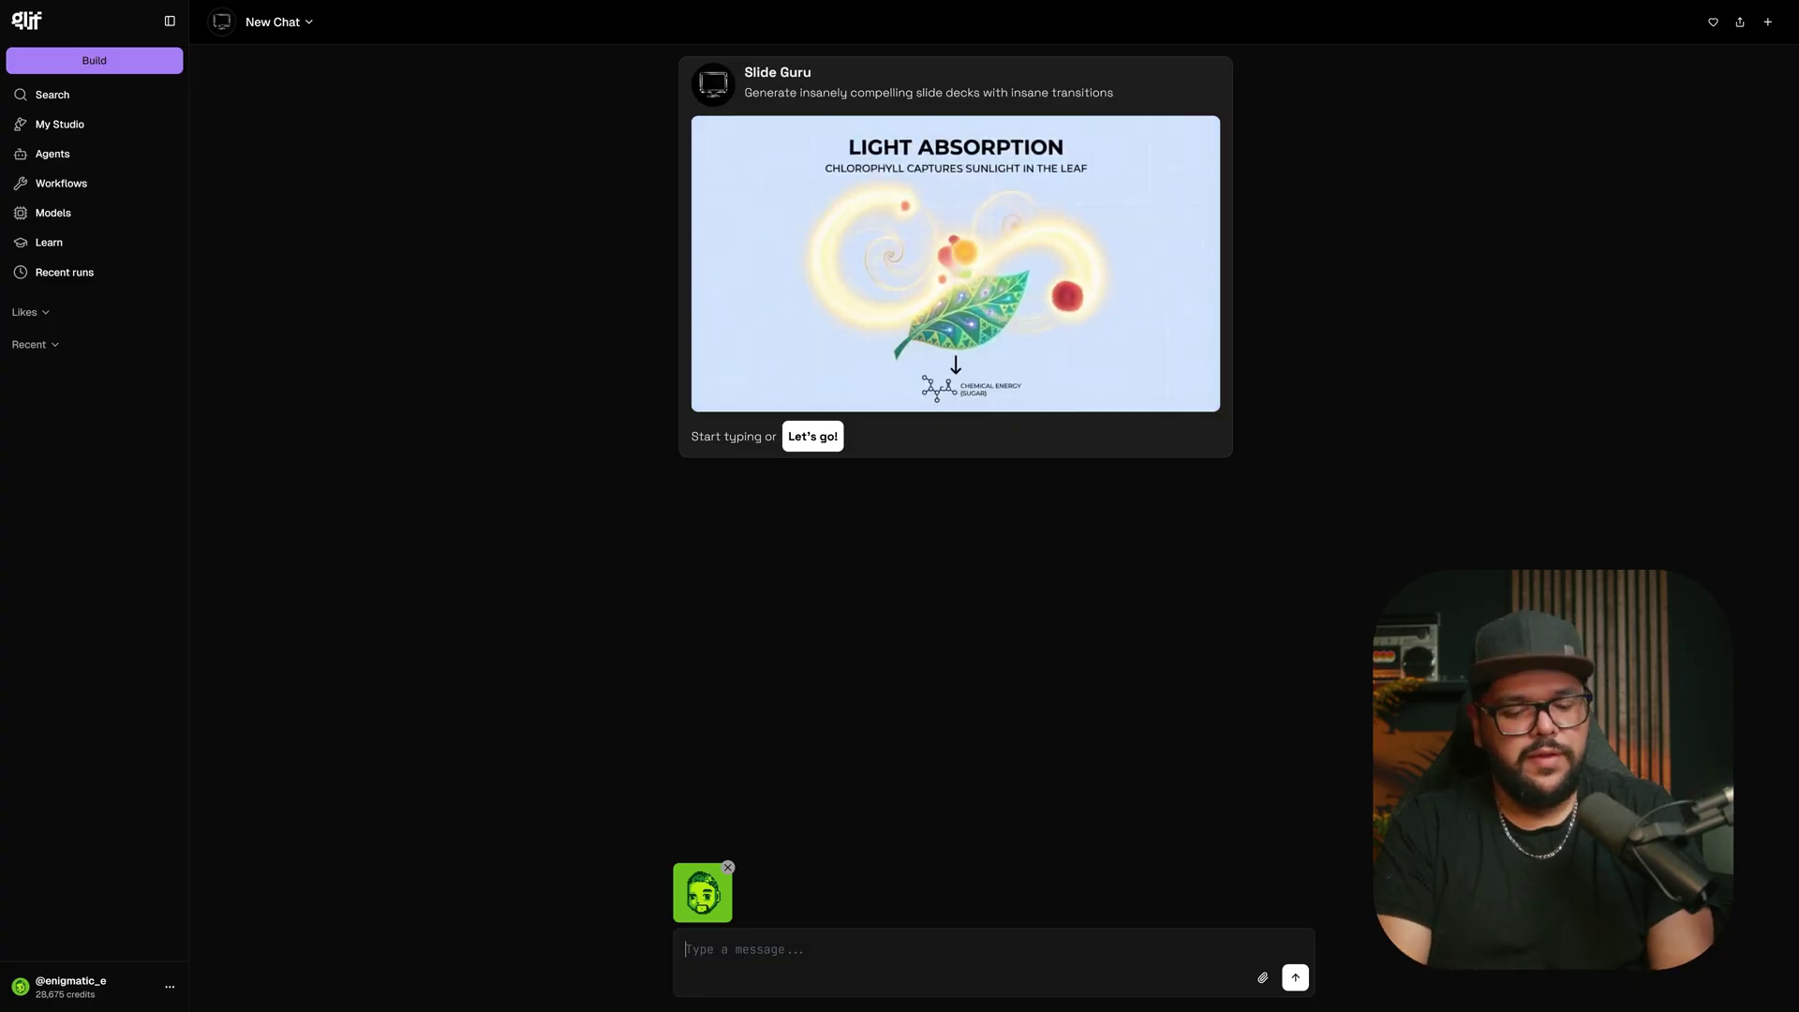
{"action": "type", "text": "The evolution of gaming"}
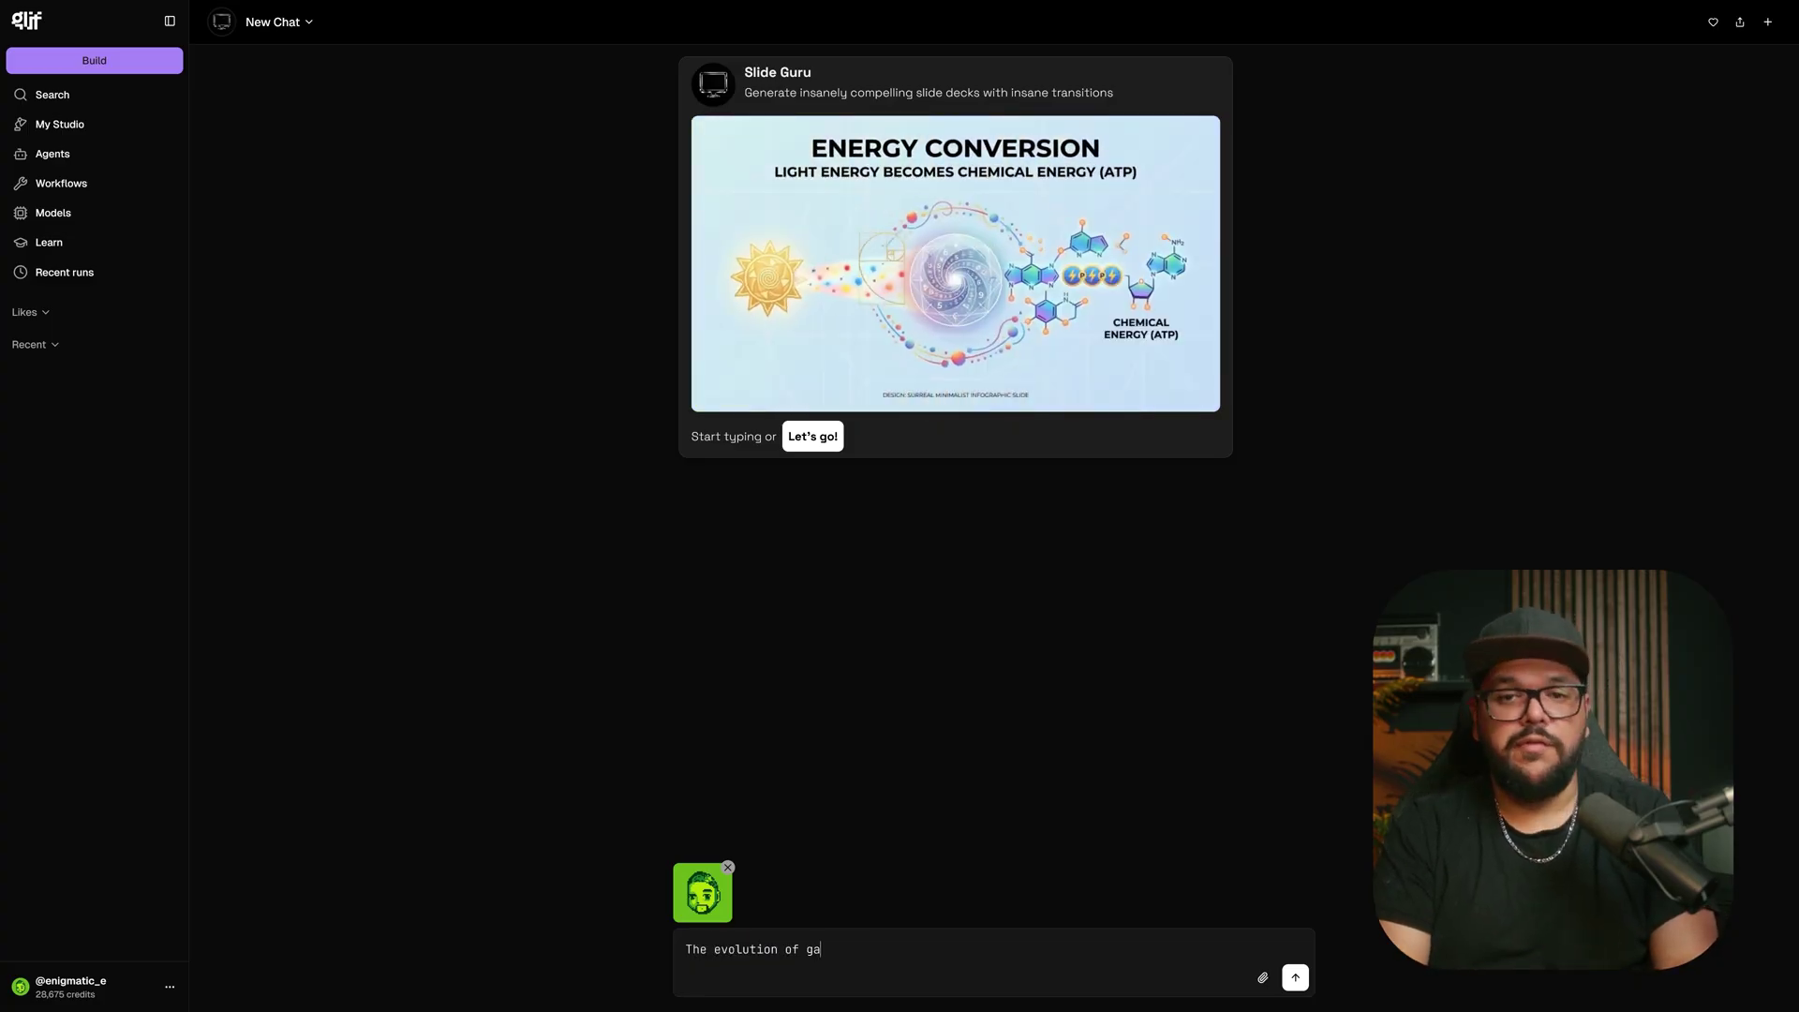
{"action": "key", "text": "Return"}
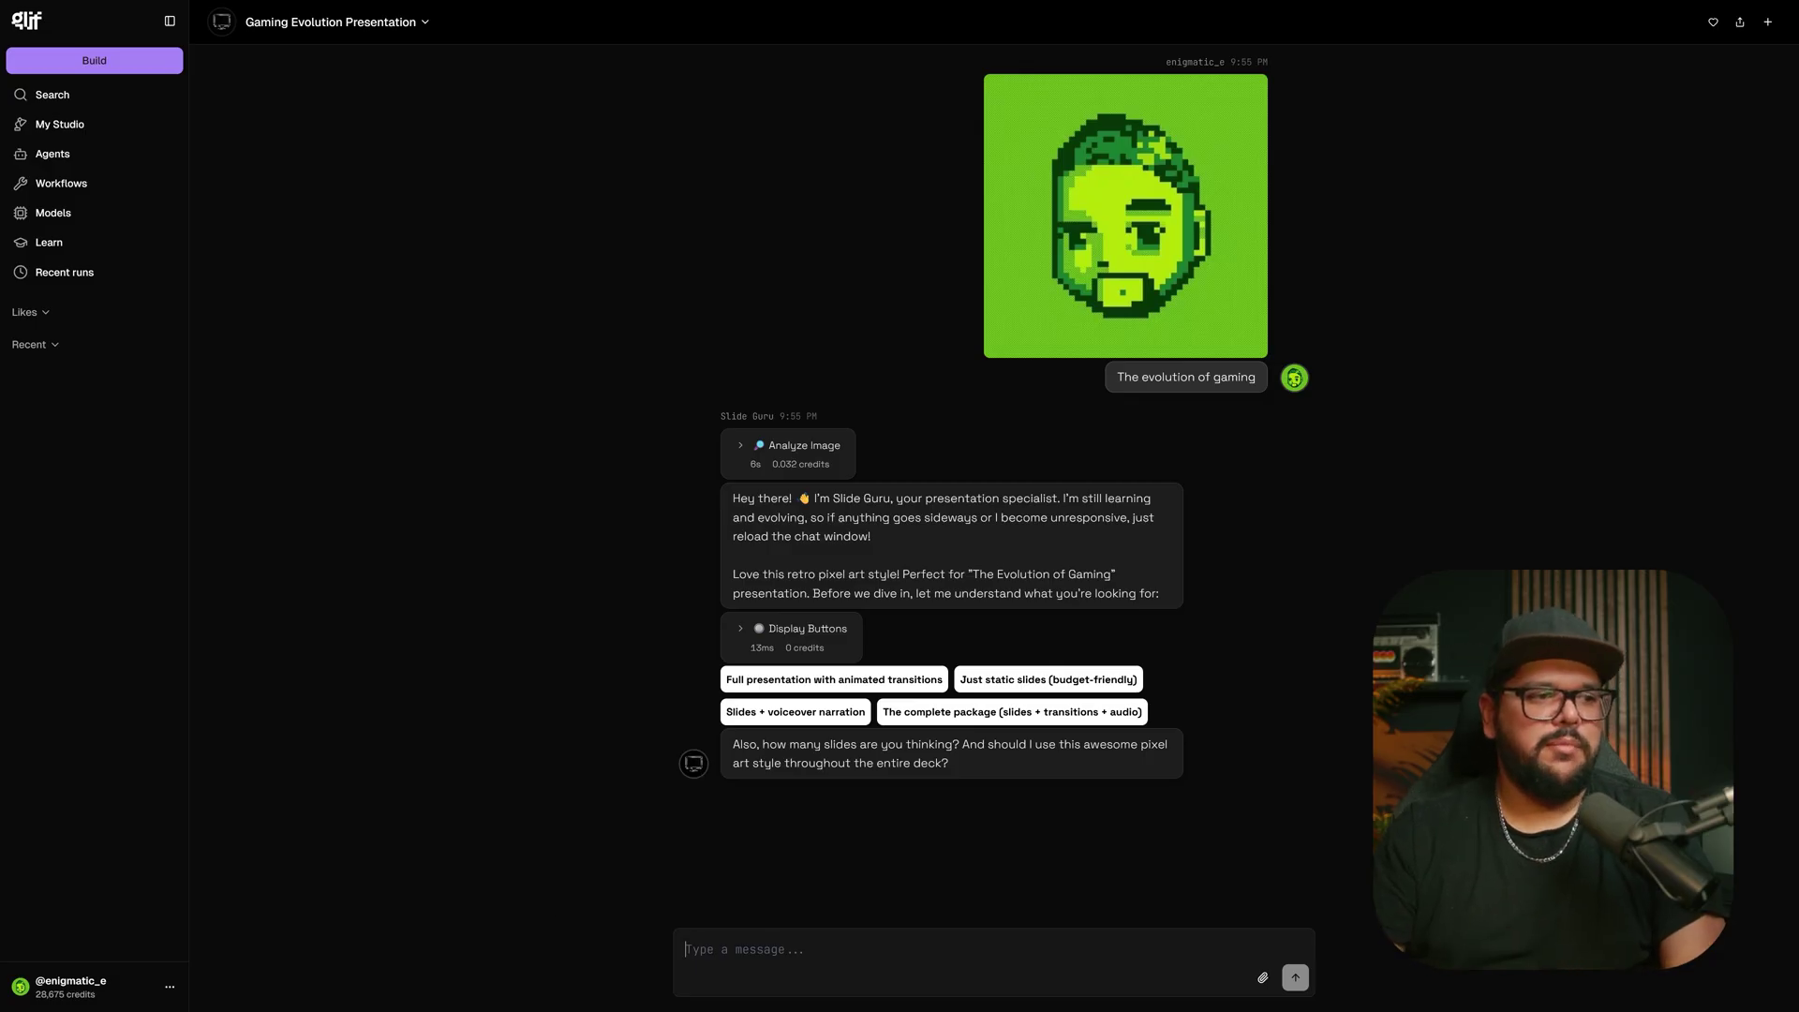
Step: Choose the full presentation with animated transitions and approve generating all 7 slides
{"action": "left_click", "coordinate": [808, 681]}
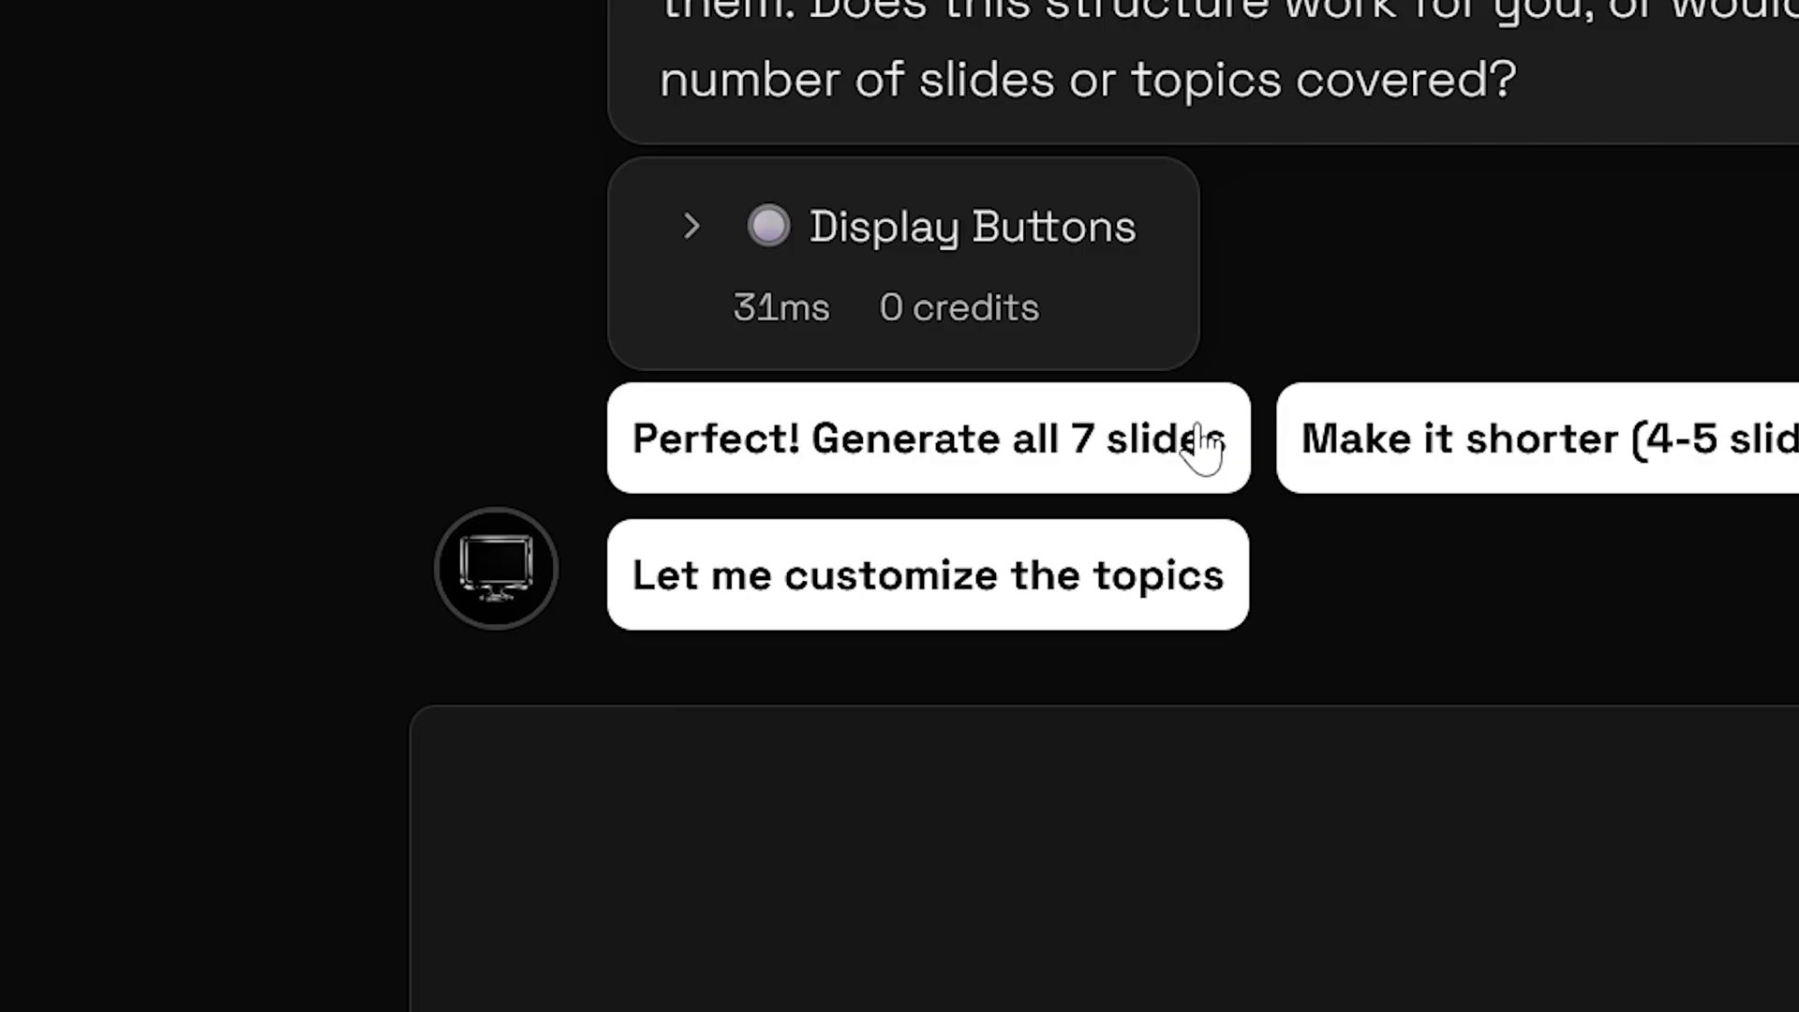
{"action": "left_click", "coordinate": [858, 810]}
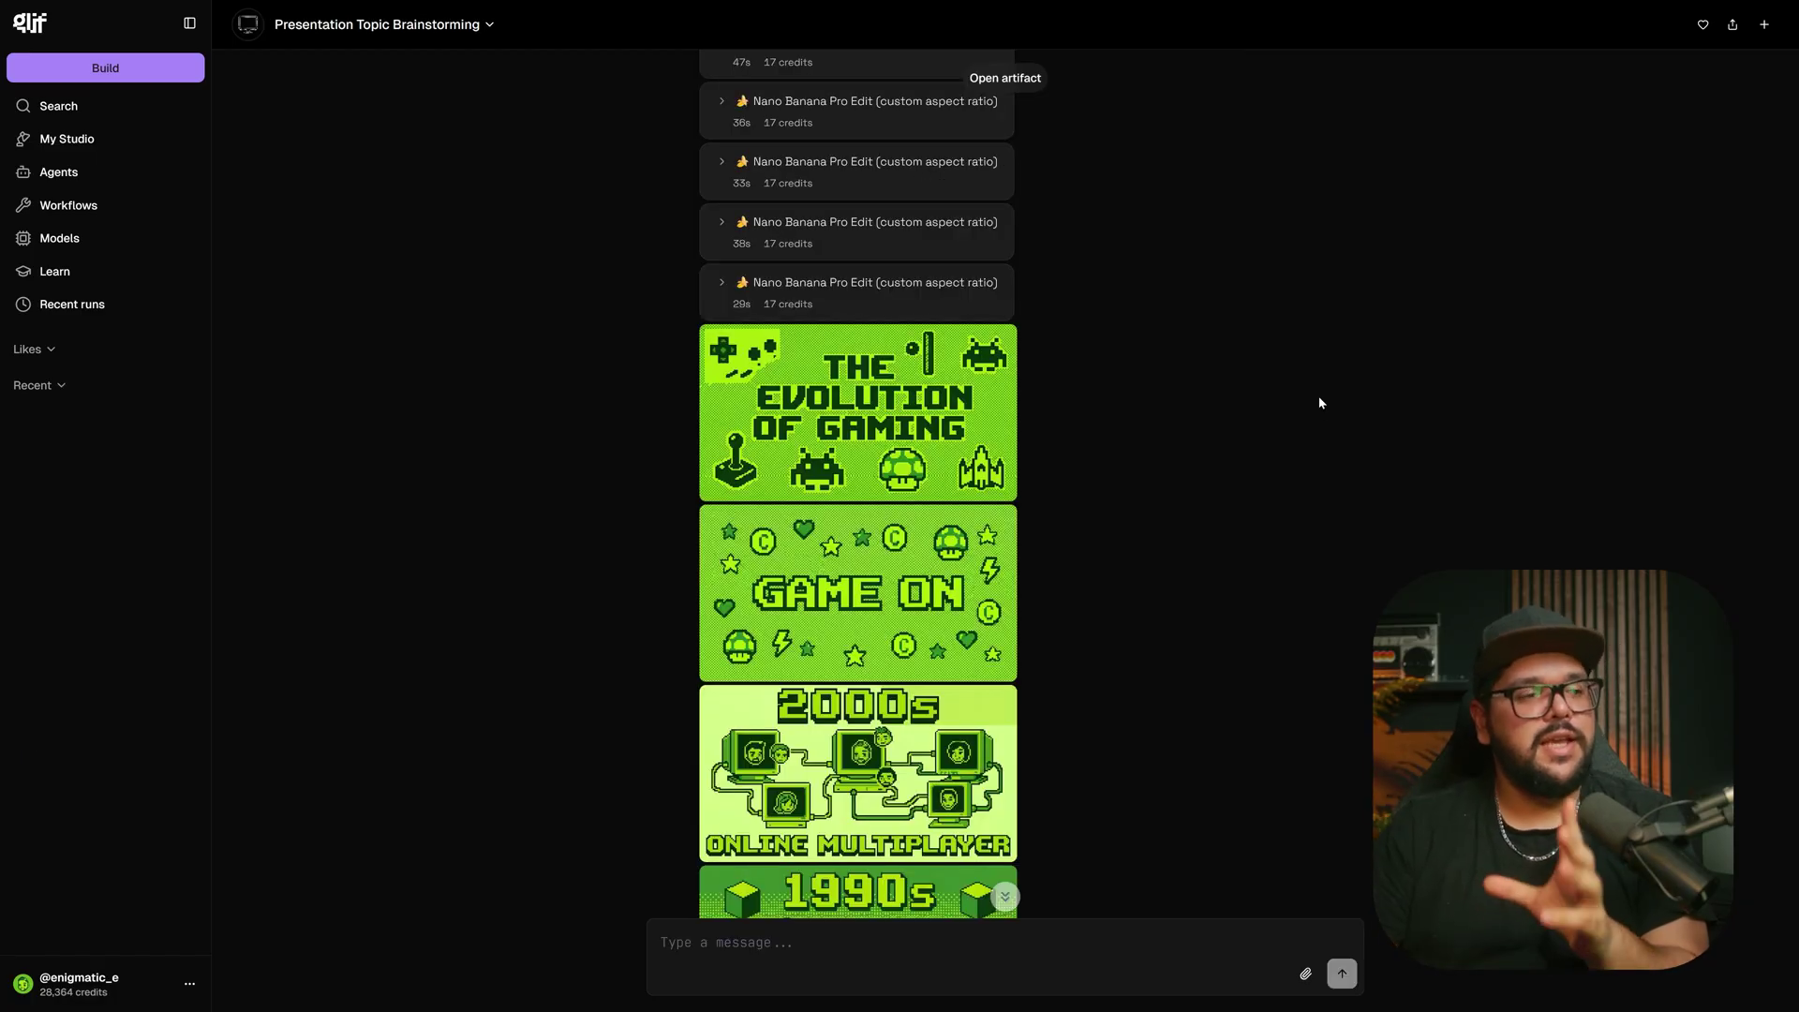
Step: Review the generated pixel-art gaming slides and view the 2000s Online Multiplayer slide at full size
{"action": "scroll", "coordinate": [1311, 401], "scroll_direction": "down", "scroll_amount": 3}
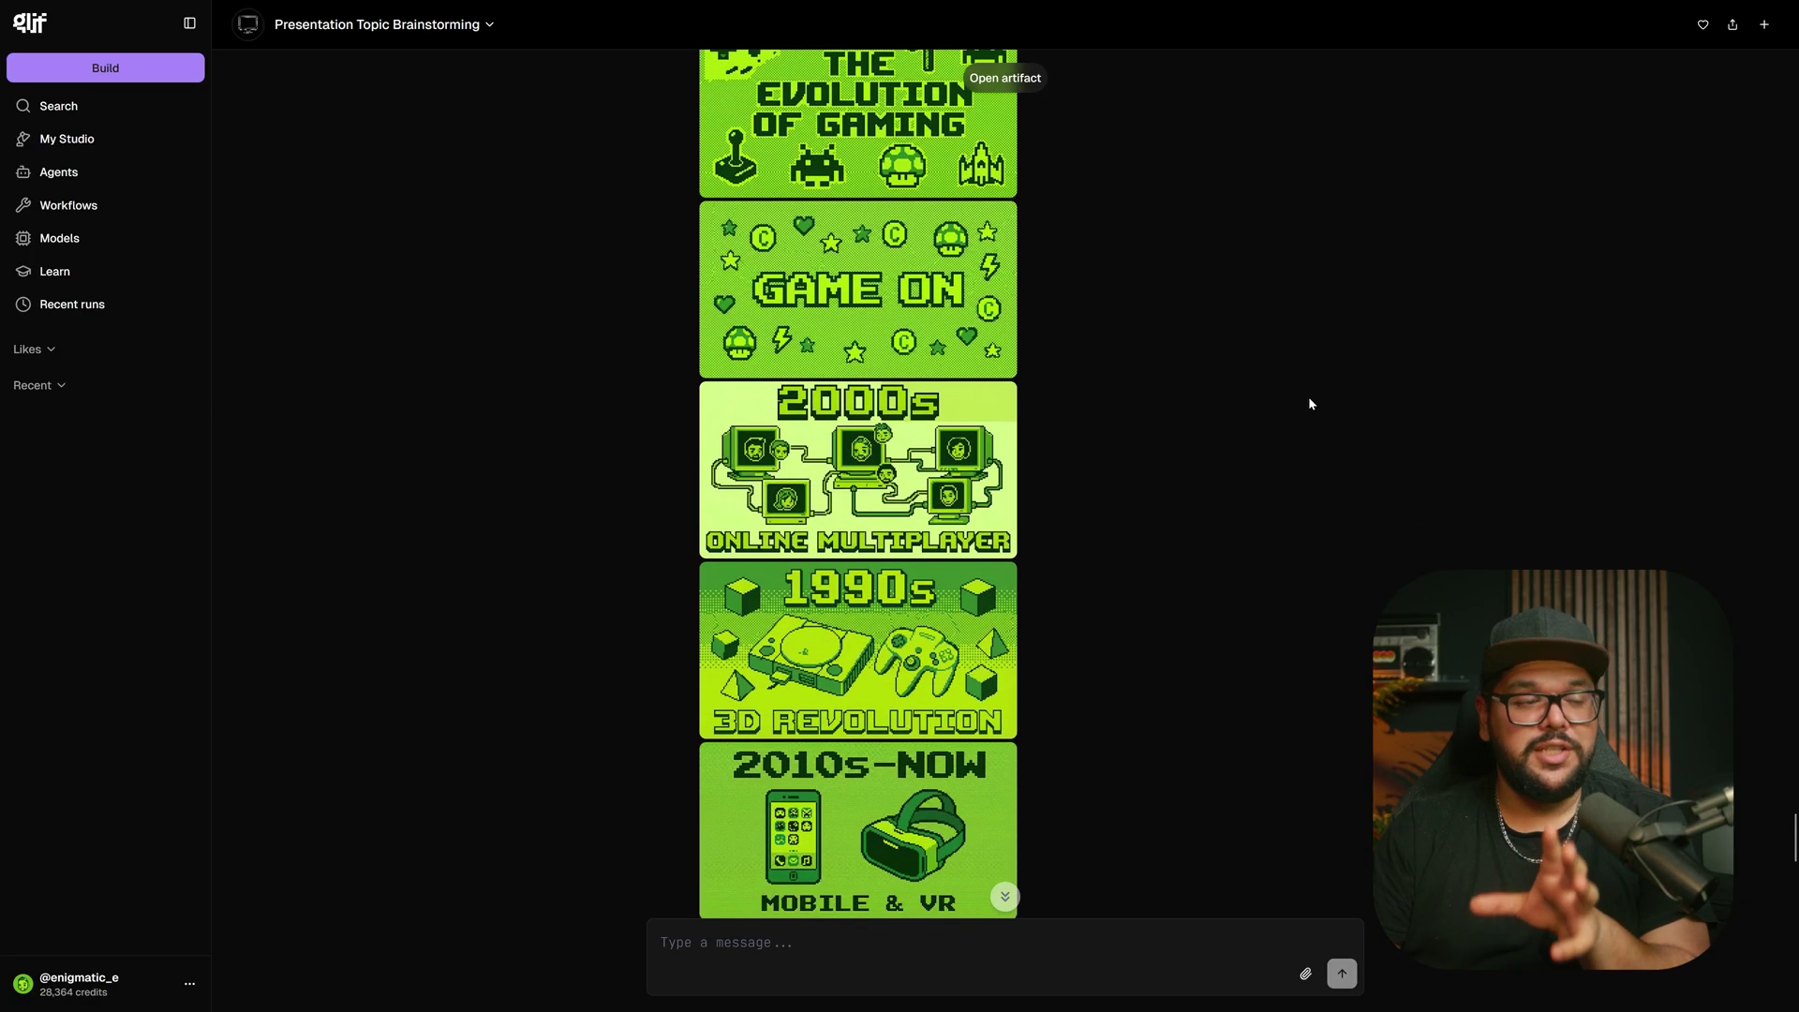
{"action": "scroll", "coordinate": [1310, 403], "scroll_direction": "down", "scroll_amount": 3}
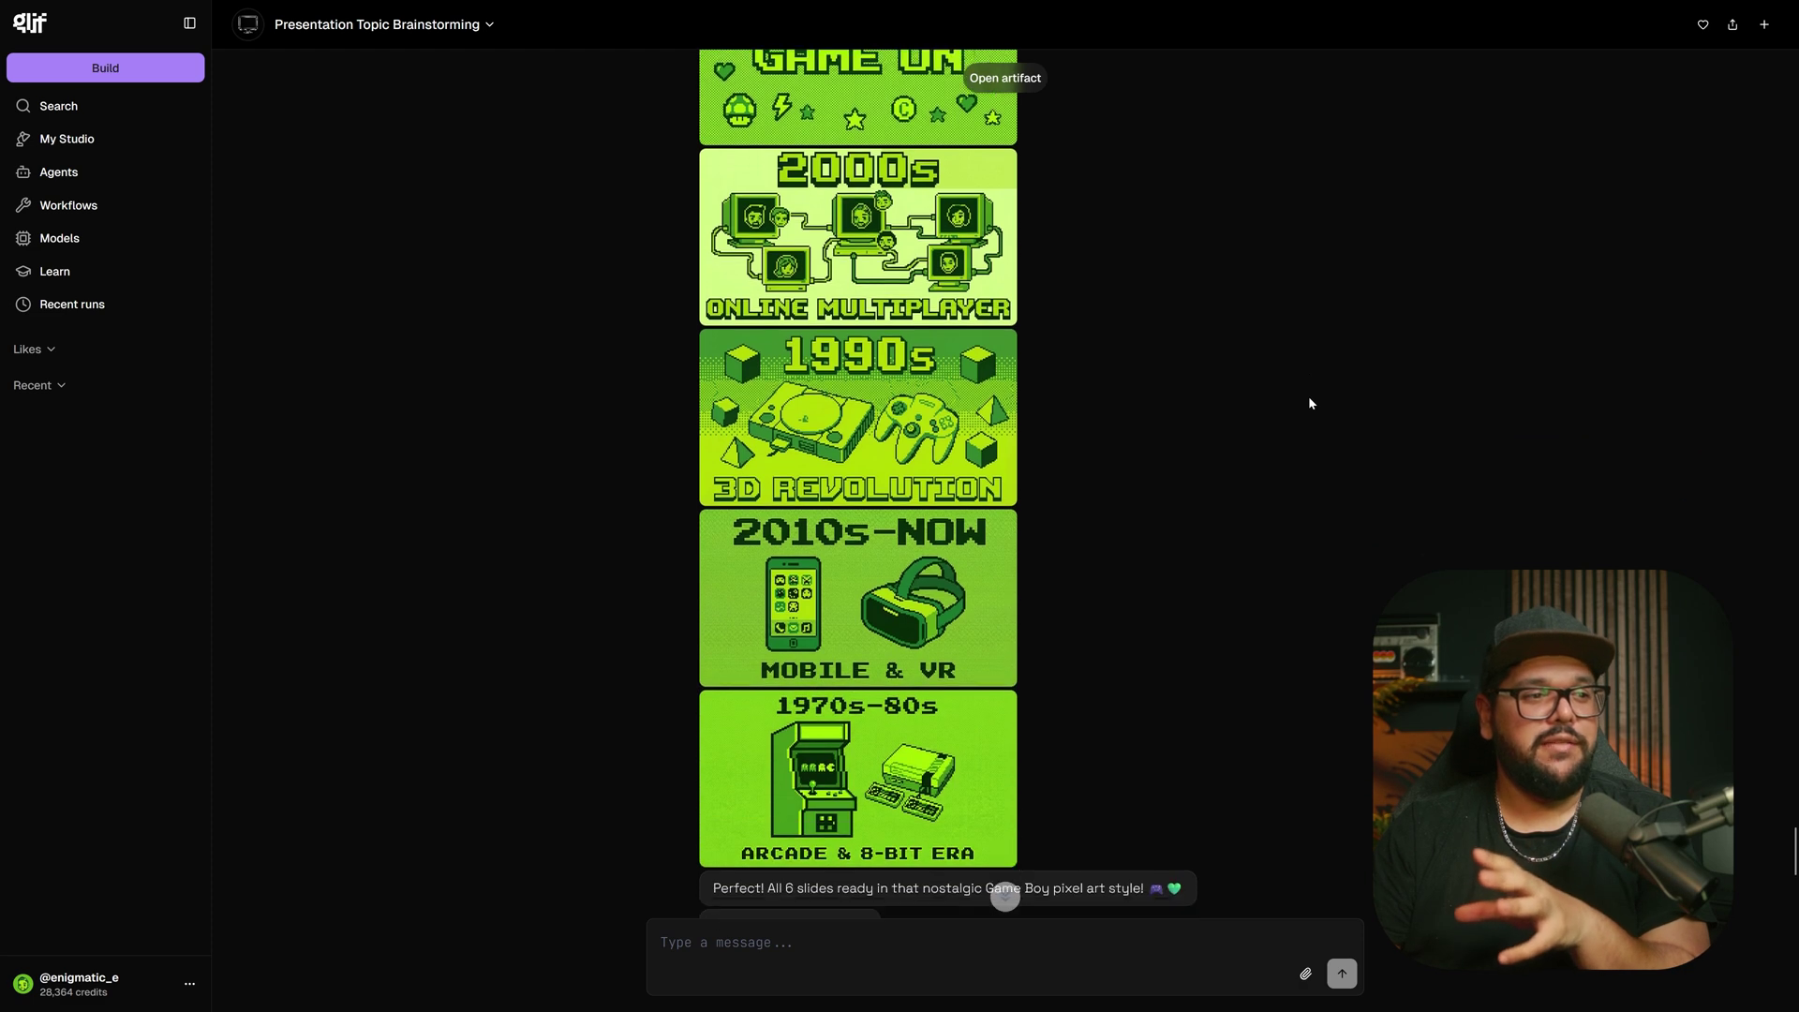
{"action": "scroll", "coordinate": [1132, 488], "scroll_direction": "up", "scroll_amount": 5}
{"action": "scroll", "coordinate": [1133, 476], "scroll_direction": "down", "scroll_amount": 2}
{"action": "scroll", "coordinate": [1133, 482], "scroll_direction": "down", "scroll_amount": 3}
{"action": "scroll", "coordinate": [937, 469], "scroll_direction": "up", "scroll_amount": 5}
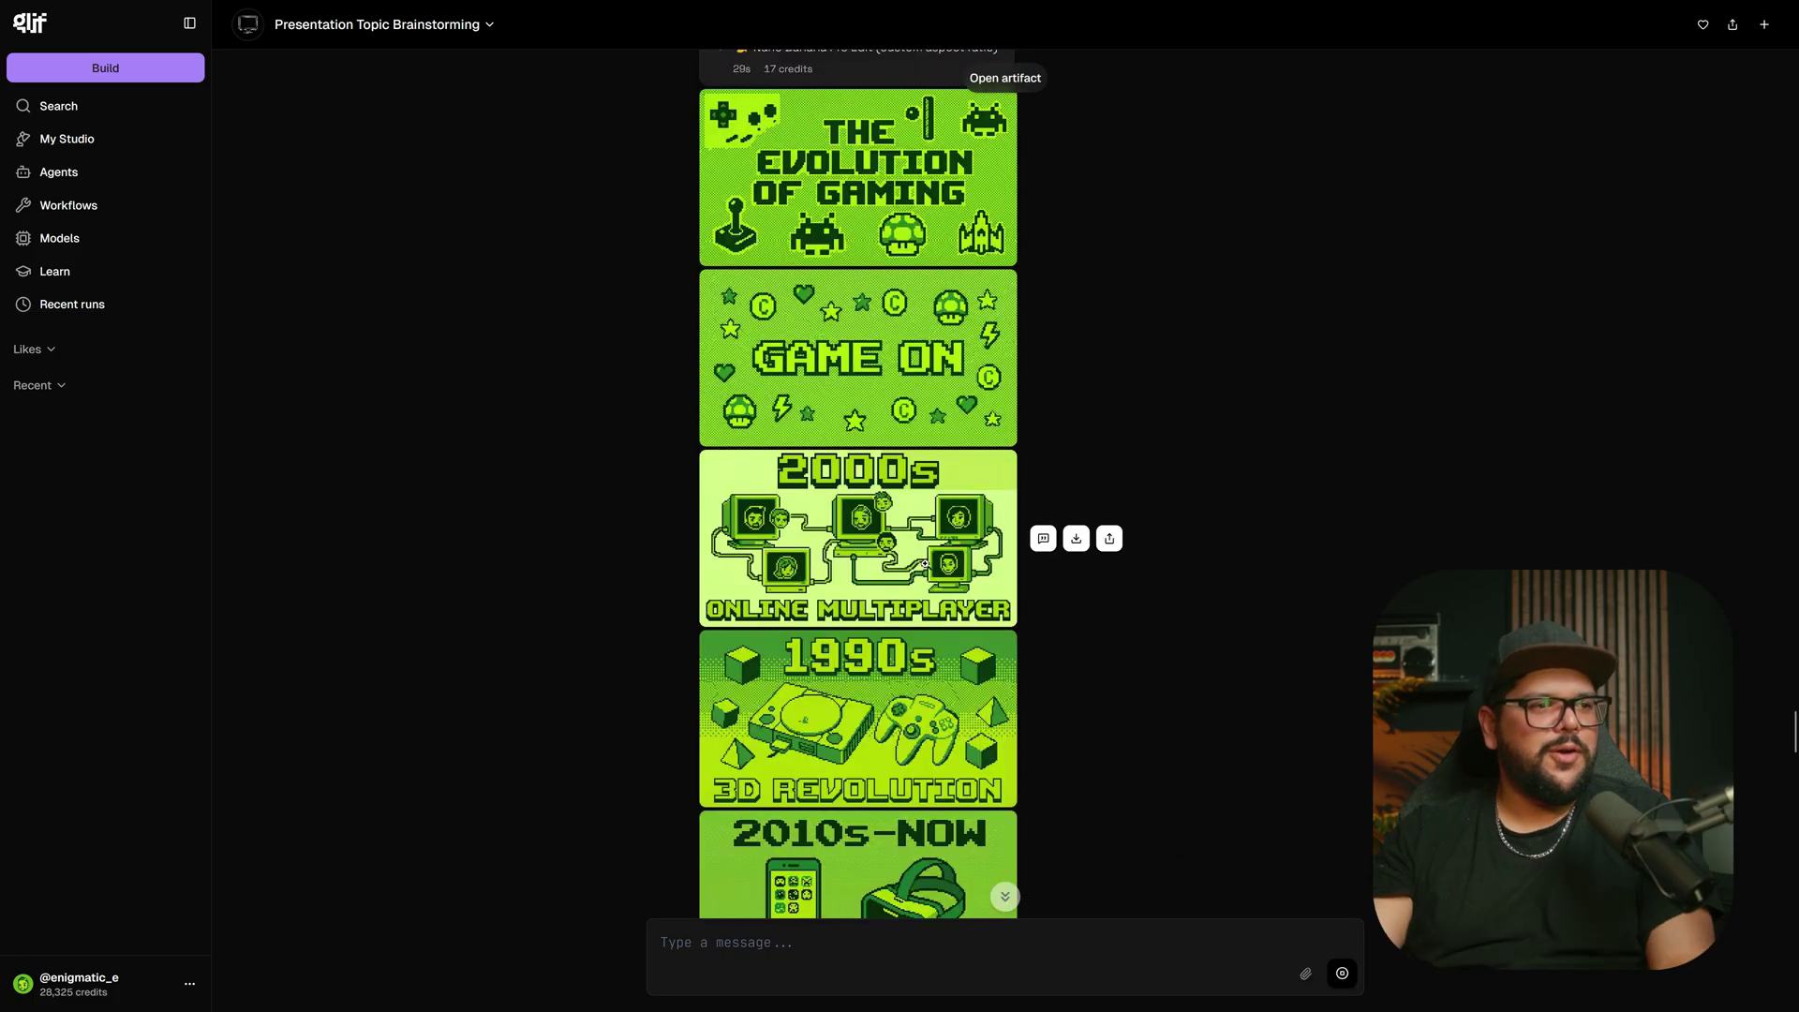
{"action": "scroll", "coordinate": [890, 450], "scroll_direction": "down", "scroll_amount": 2}
{"action": "left_click", "coordinate": [878, 442]}
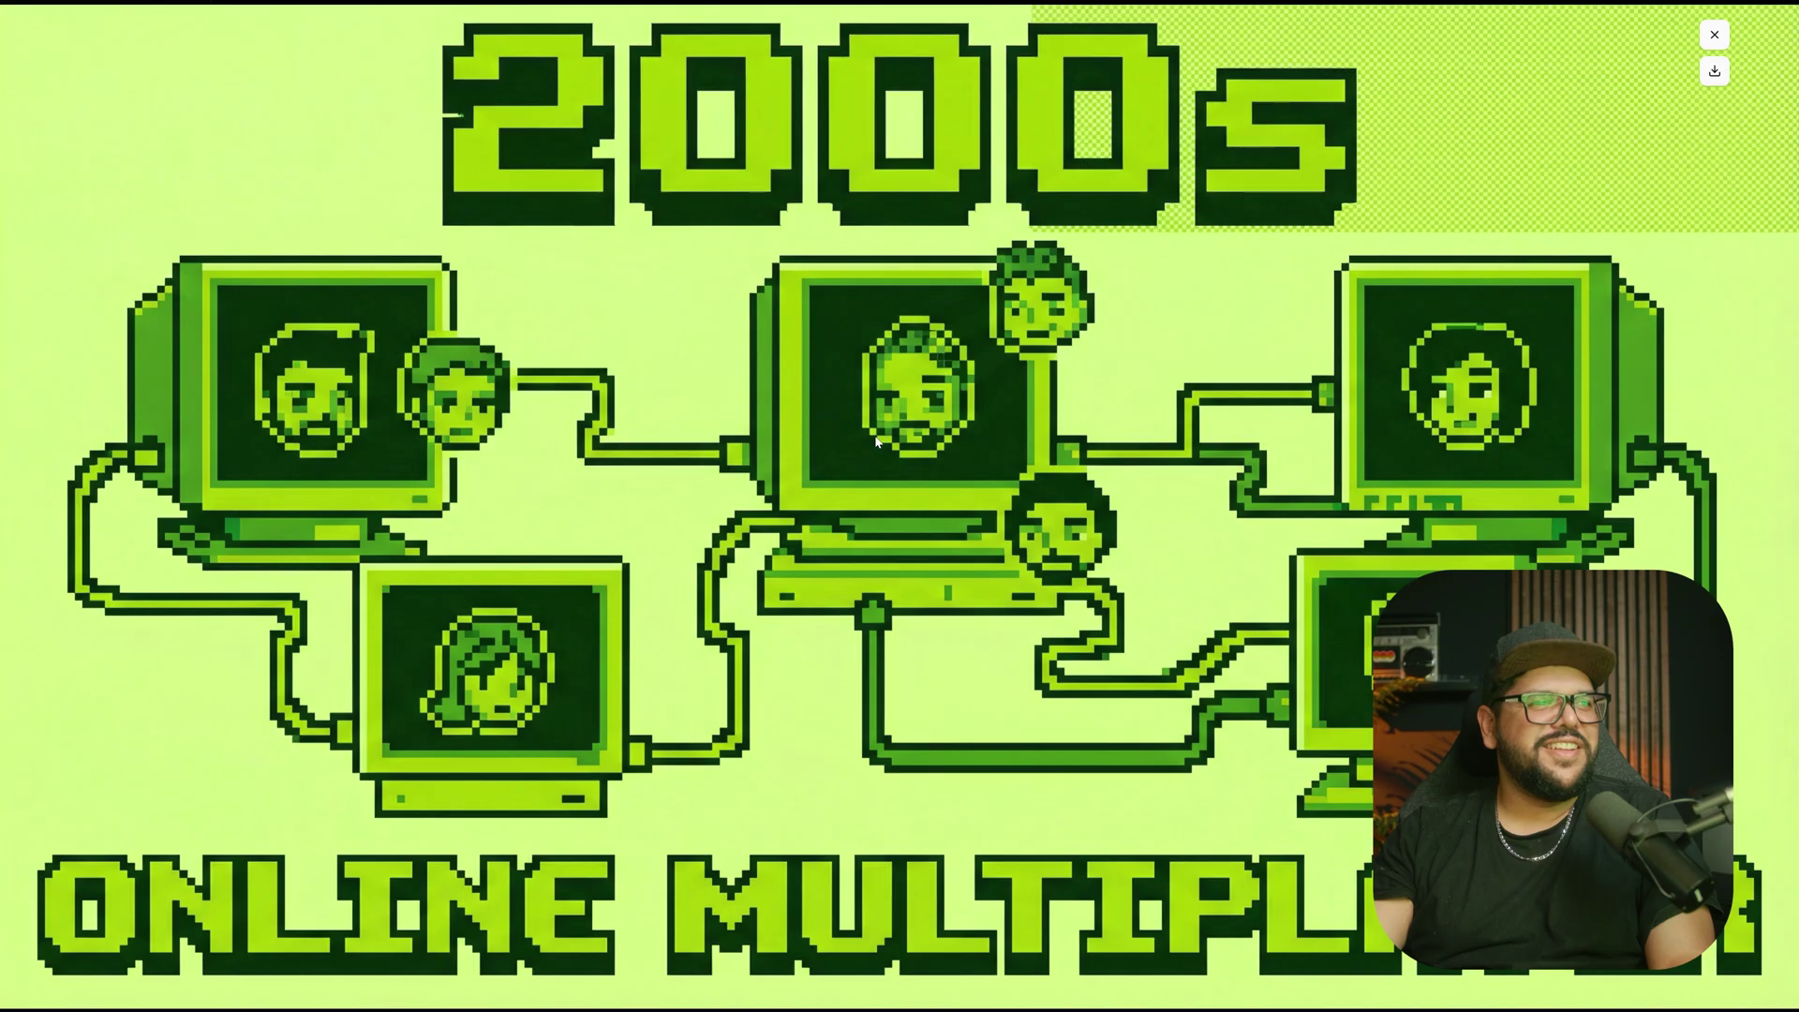
{"action": "left_click", "coordinate": [1713, 36]}
{"action": "scroll", "coordinate": [1139, 490], "scroll_direction": "up", "scroll_amount": 1}
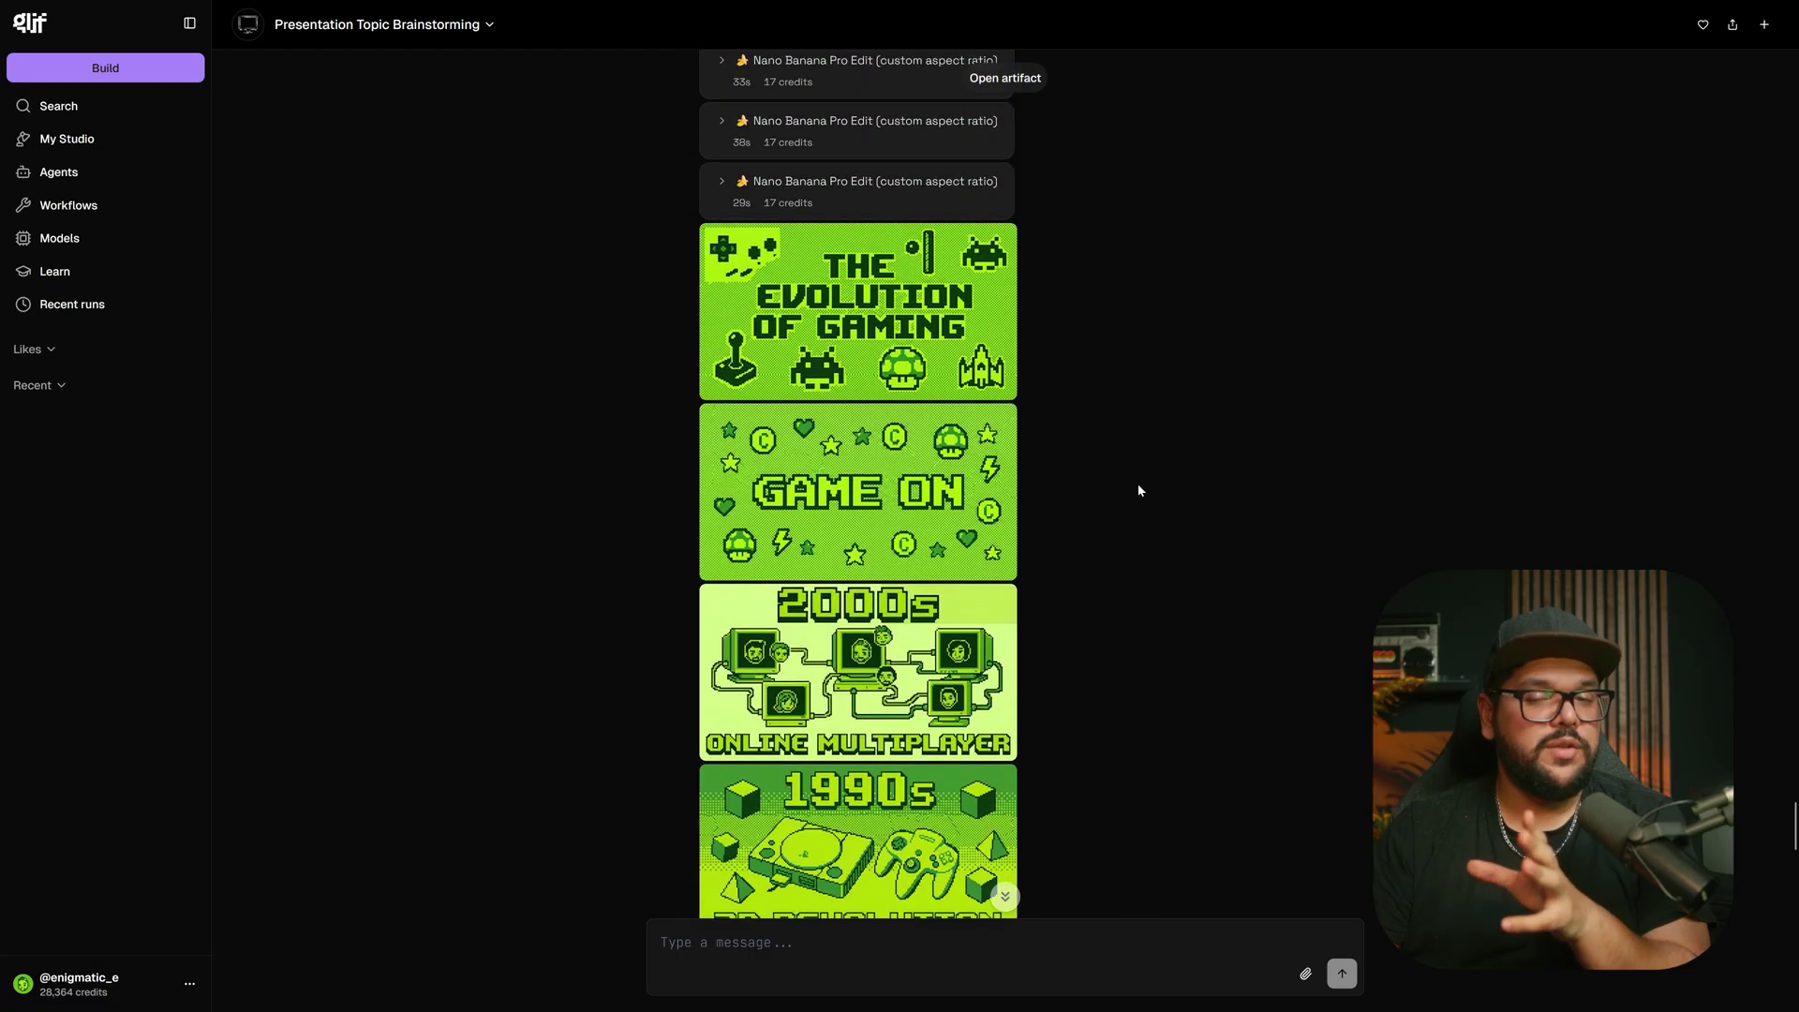
Step: Go to the generated transition videos and play the 1970s-80s Arcade & 8-Bit Era one
{"action": "scroll", "coordinate": [1139, 490], "scroll_direction": "down", "scroll_amount": 5}
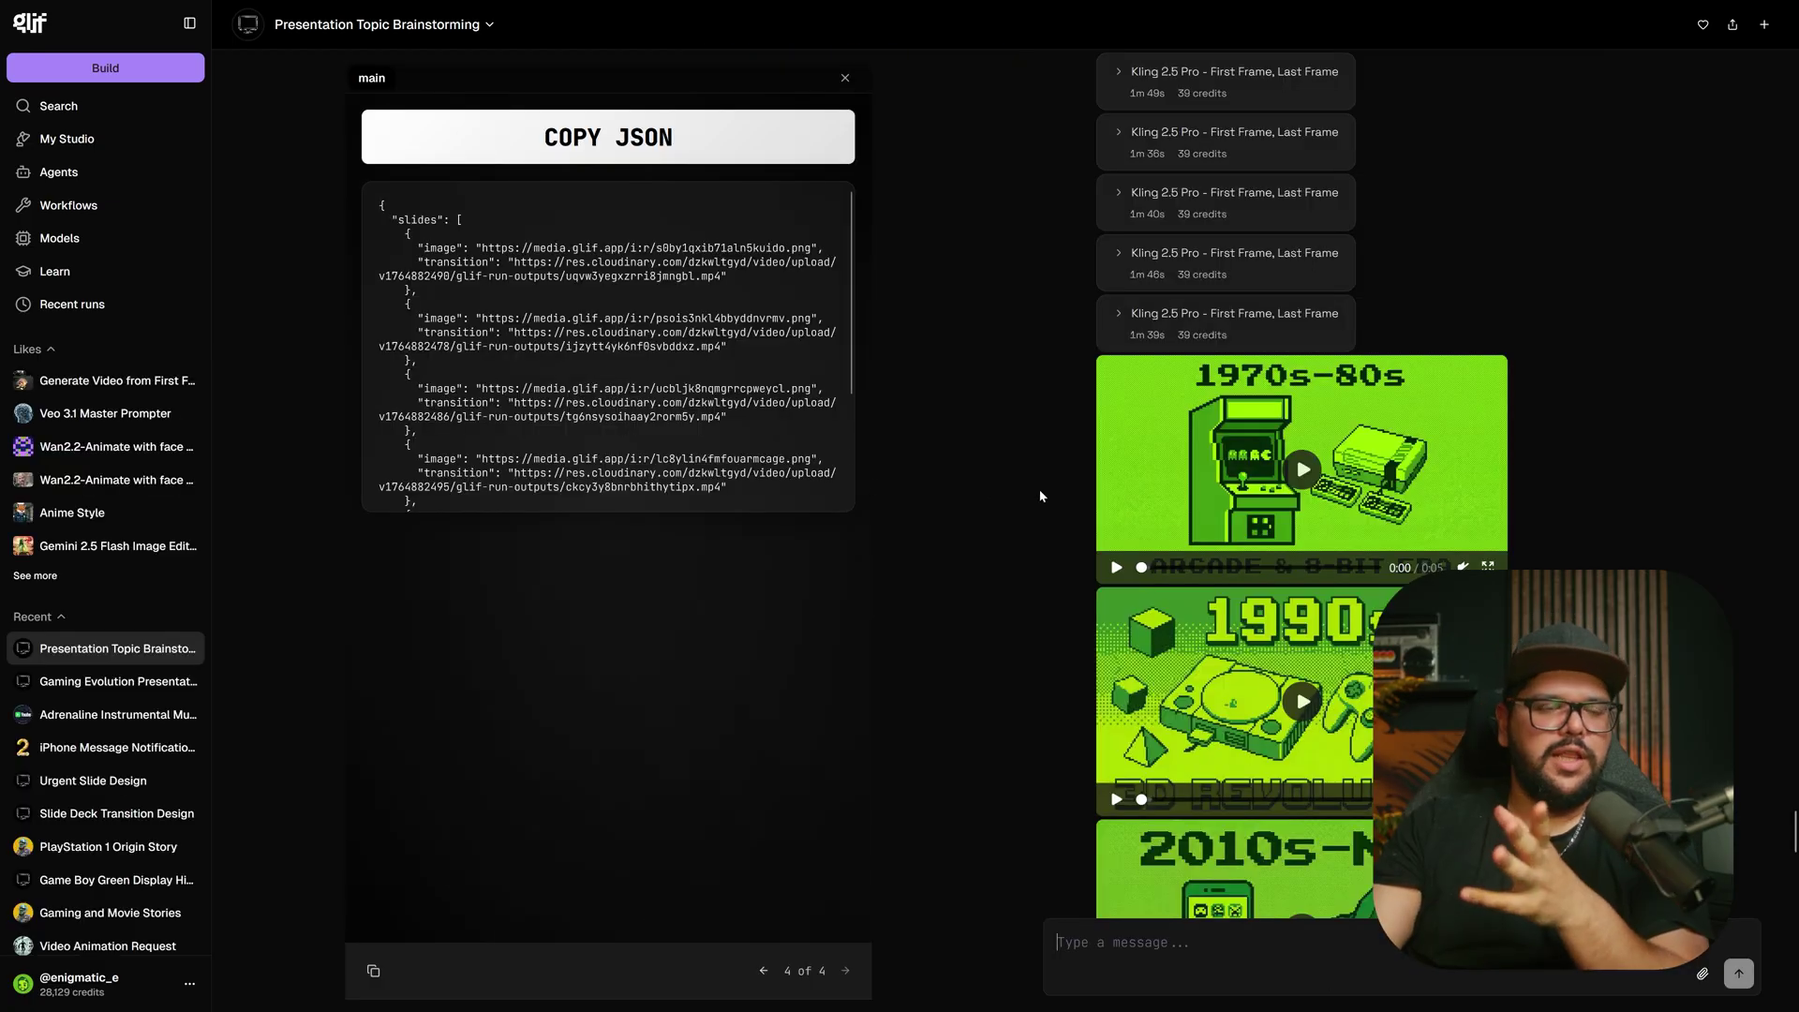
{"action": "scroll", "coordinate": [1040, 496], "scroll_direction": "down", "scroll_amount": 1}
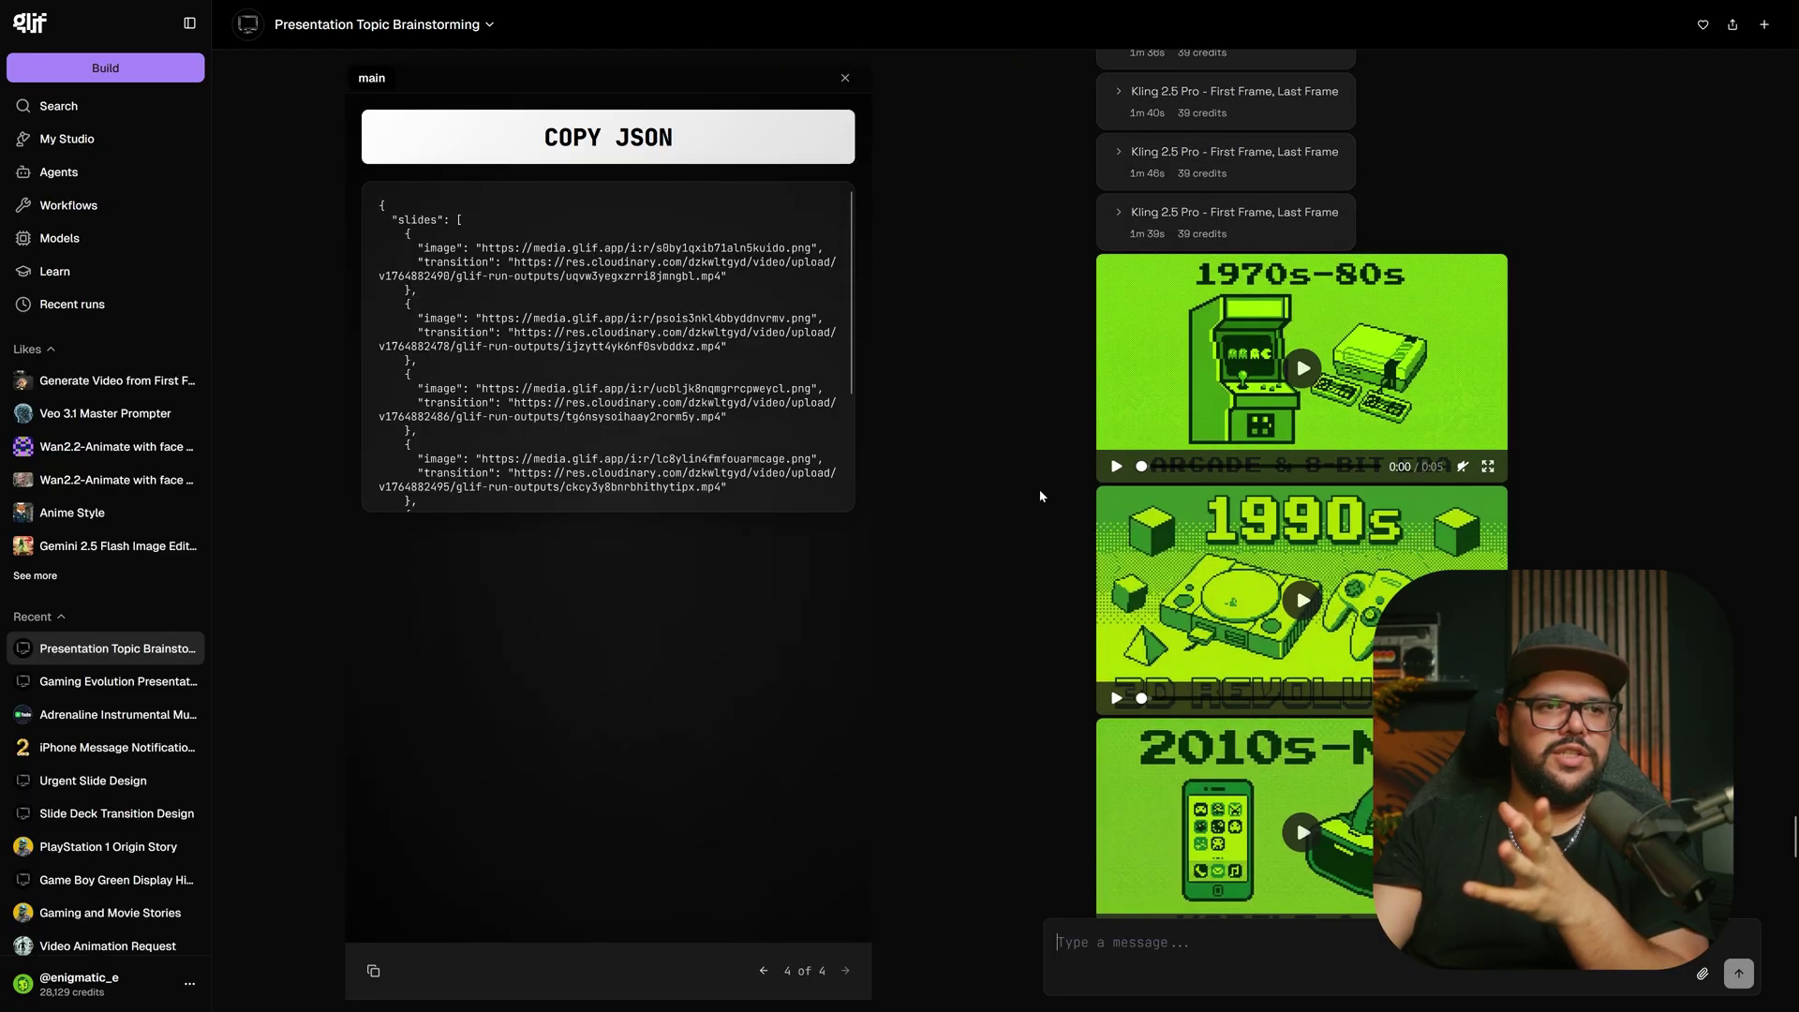
{"action": "left_click", "coordinate": [1299, 372]}
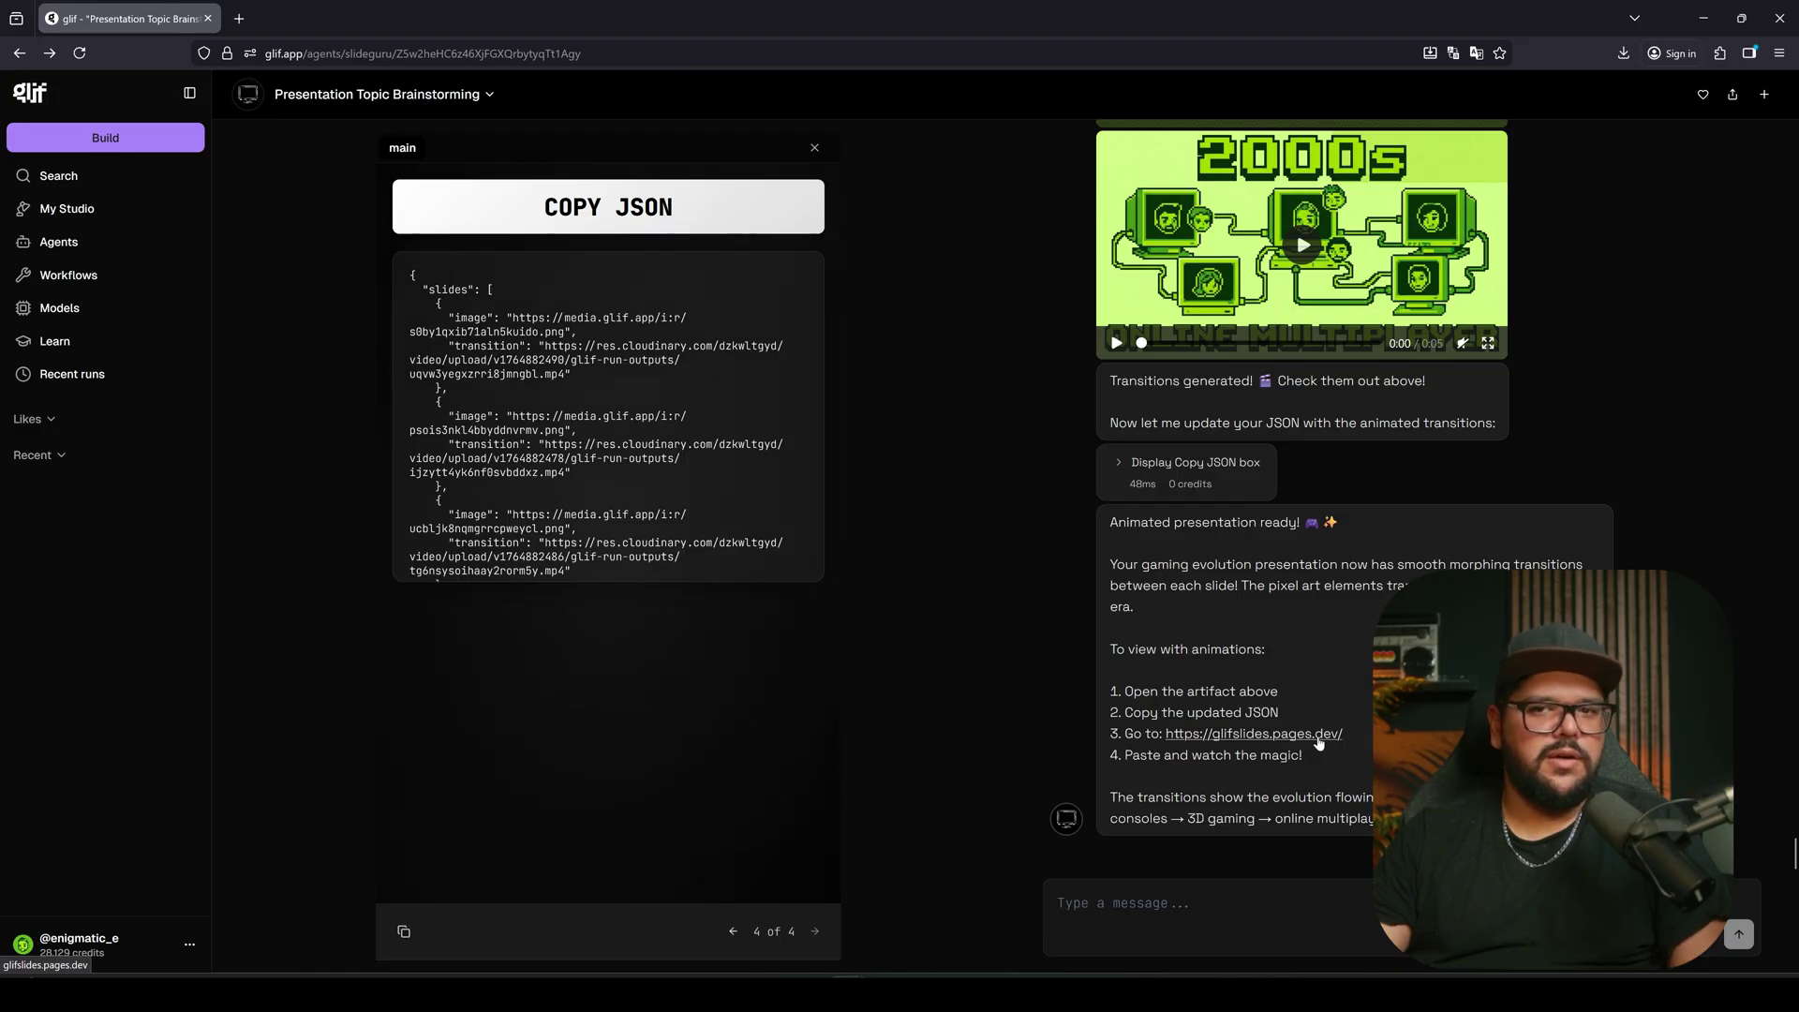
Step: Open the glifslides.pages.dev link in a new tab and copy the updated presentation JSON from the chat artifact
{"action": "middle_click", "coordinate": [1318, 740]}
{"action": "left_click", "coordinate": [294, 19]}
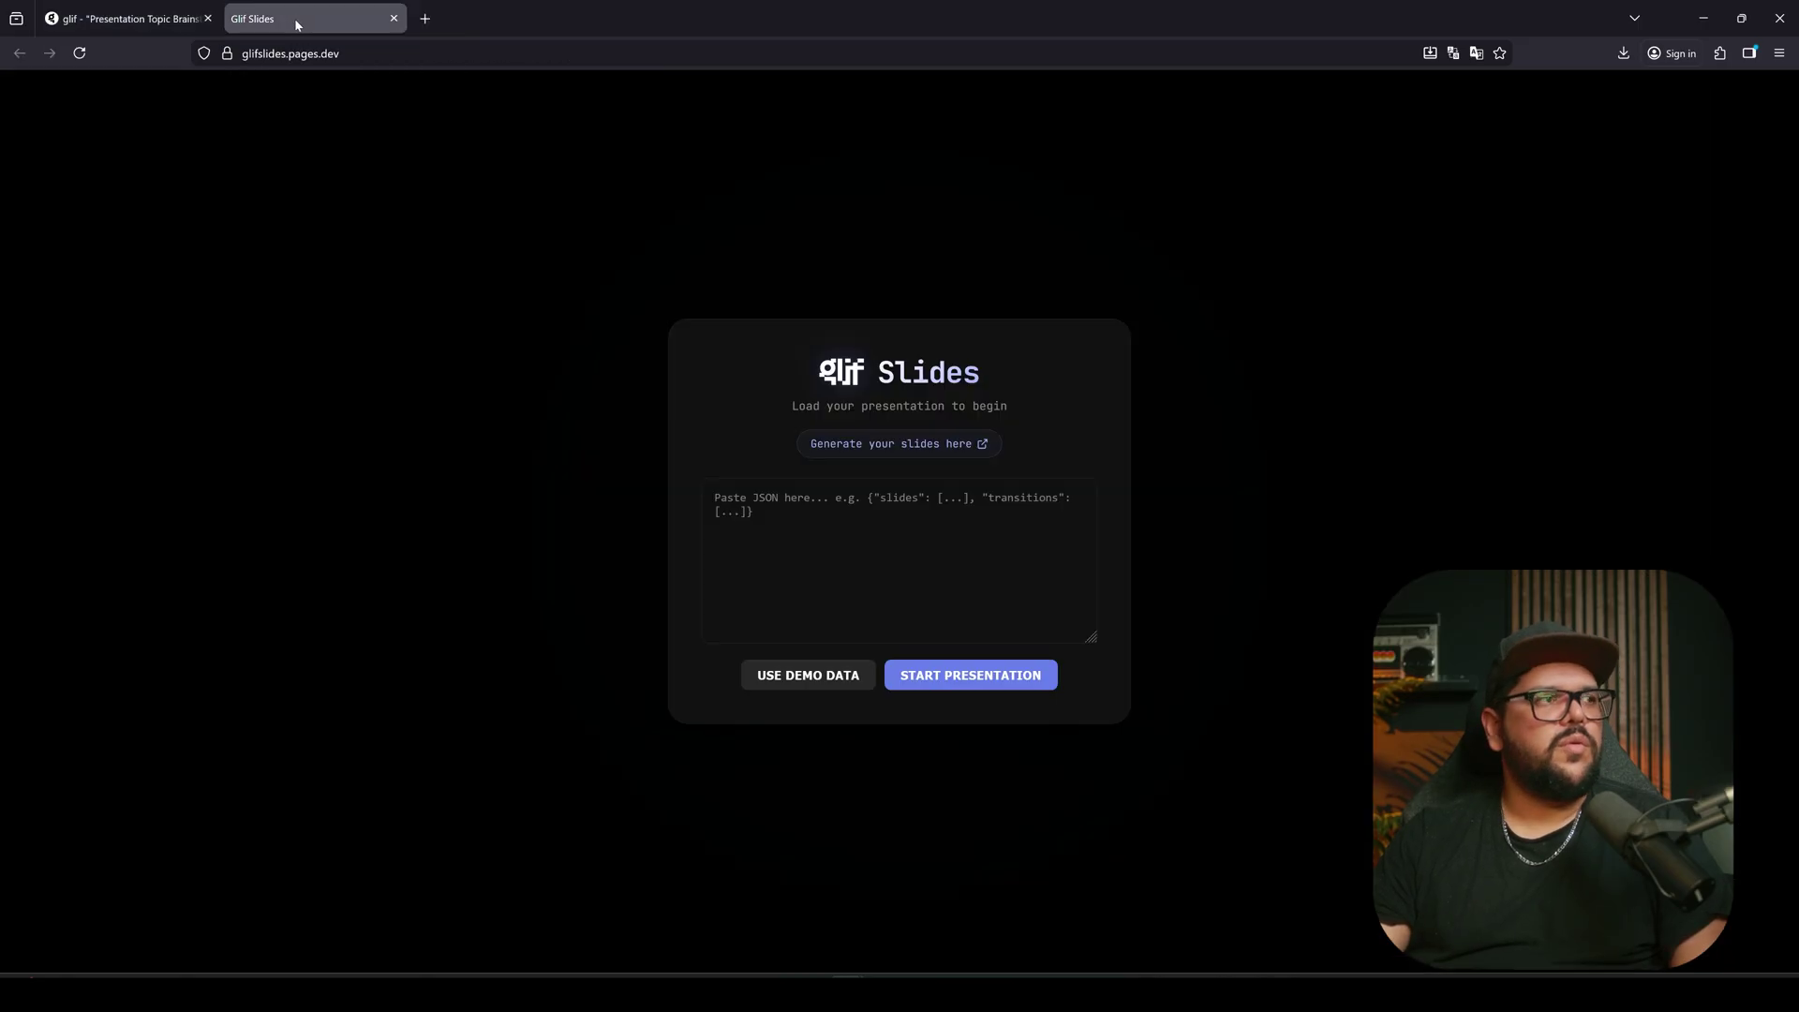
{"action": "left_click", "coordinate": [166, 21]}
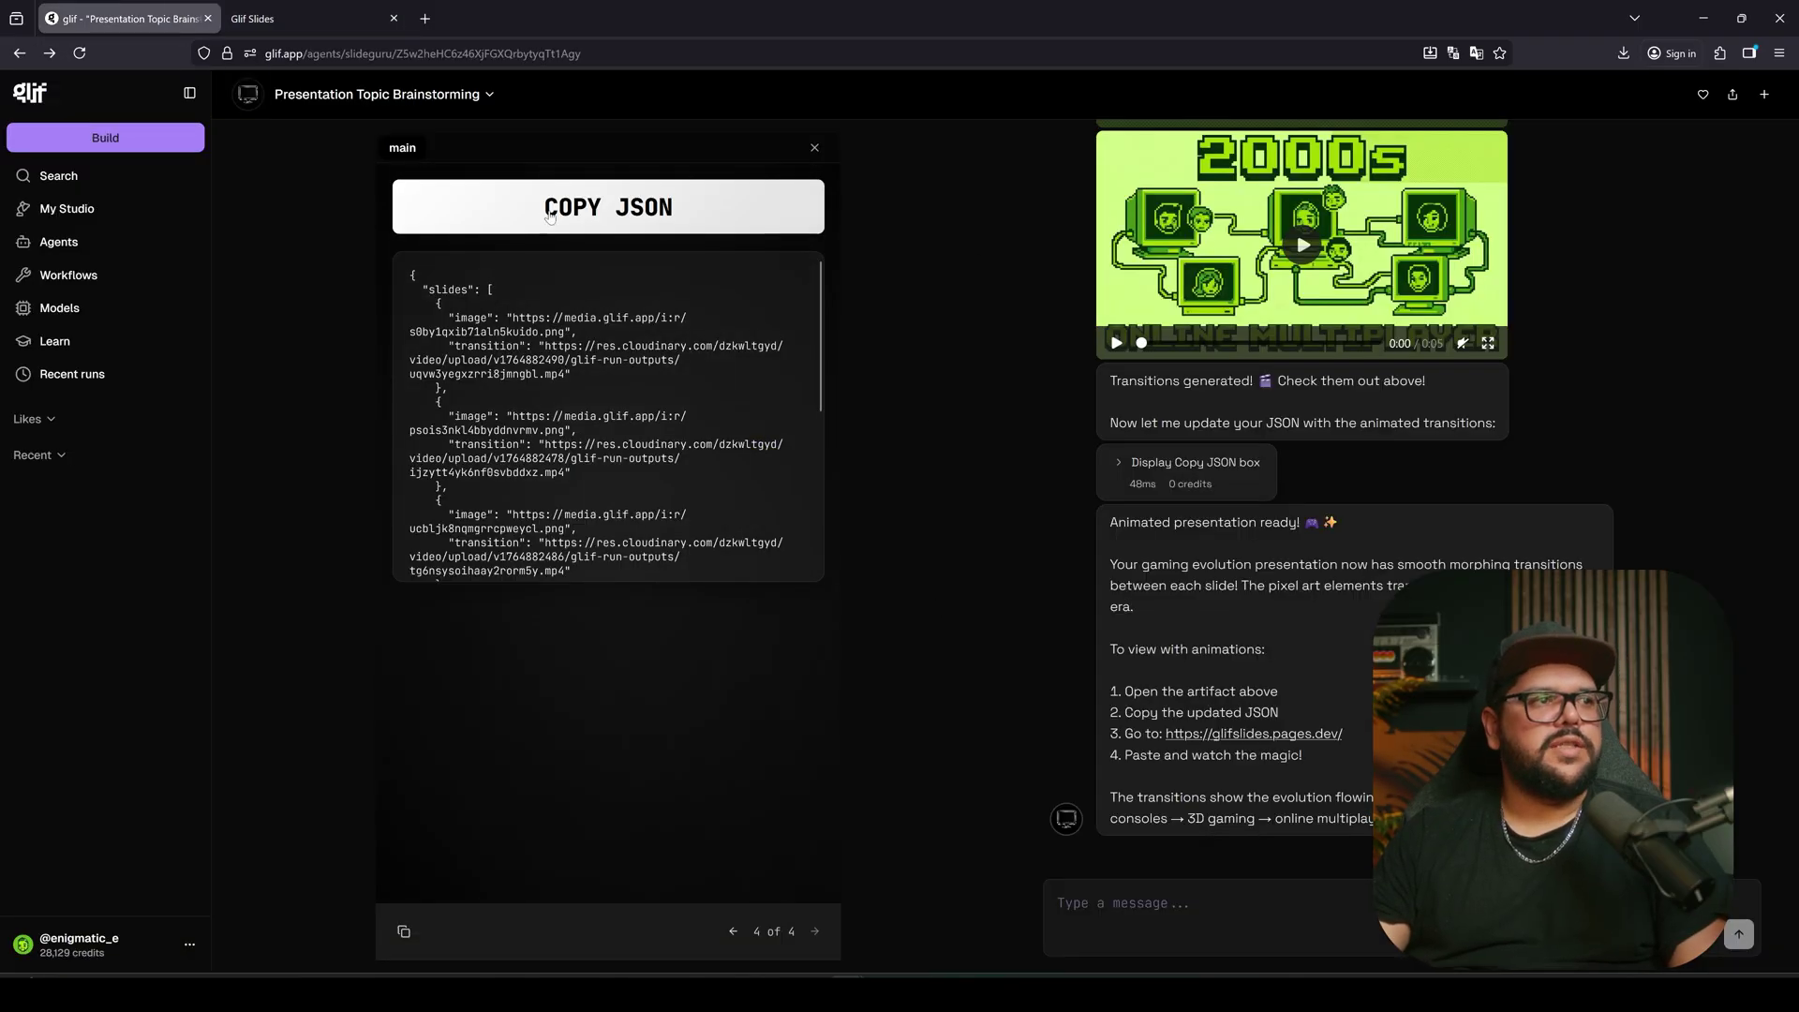
{"action": "left_click", "coordinate": [643, 225]}
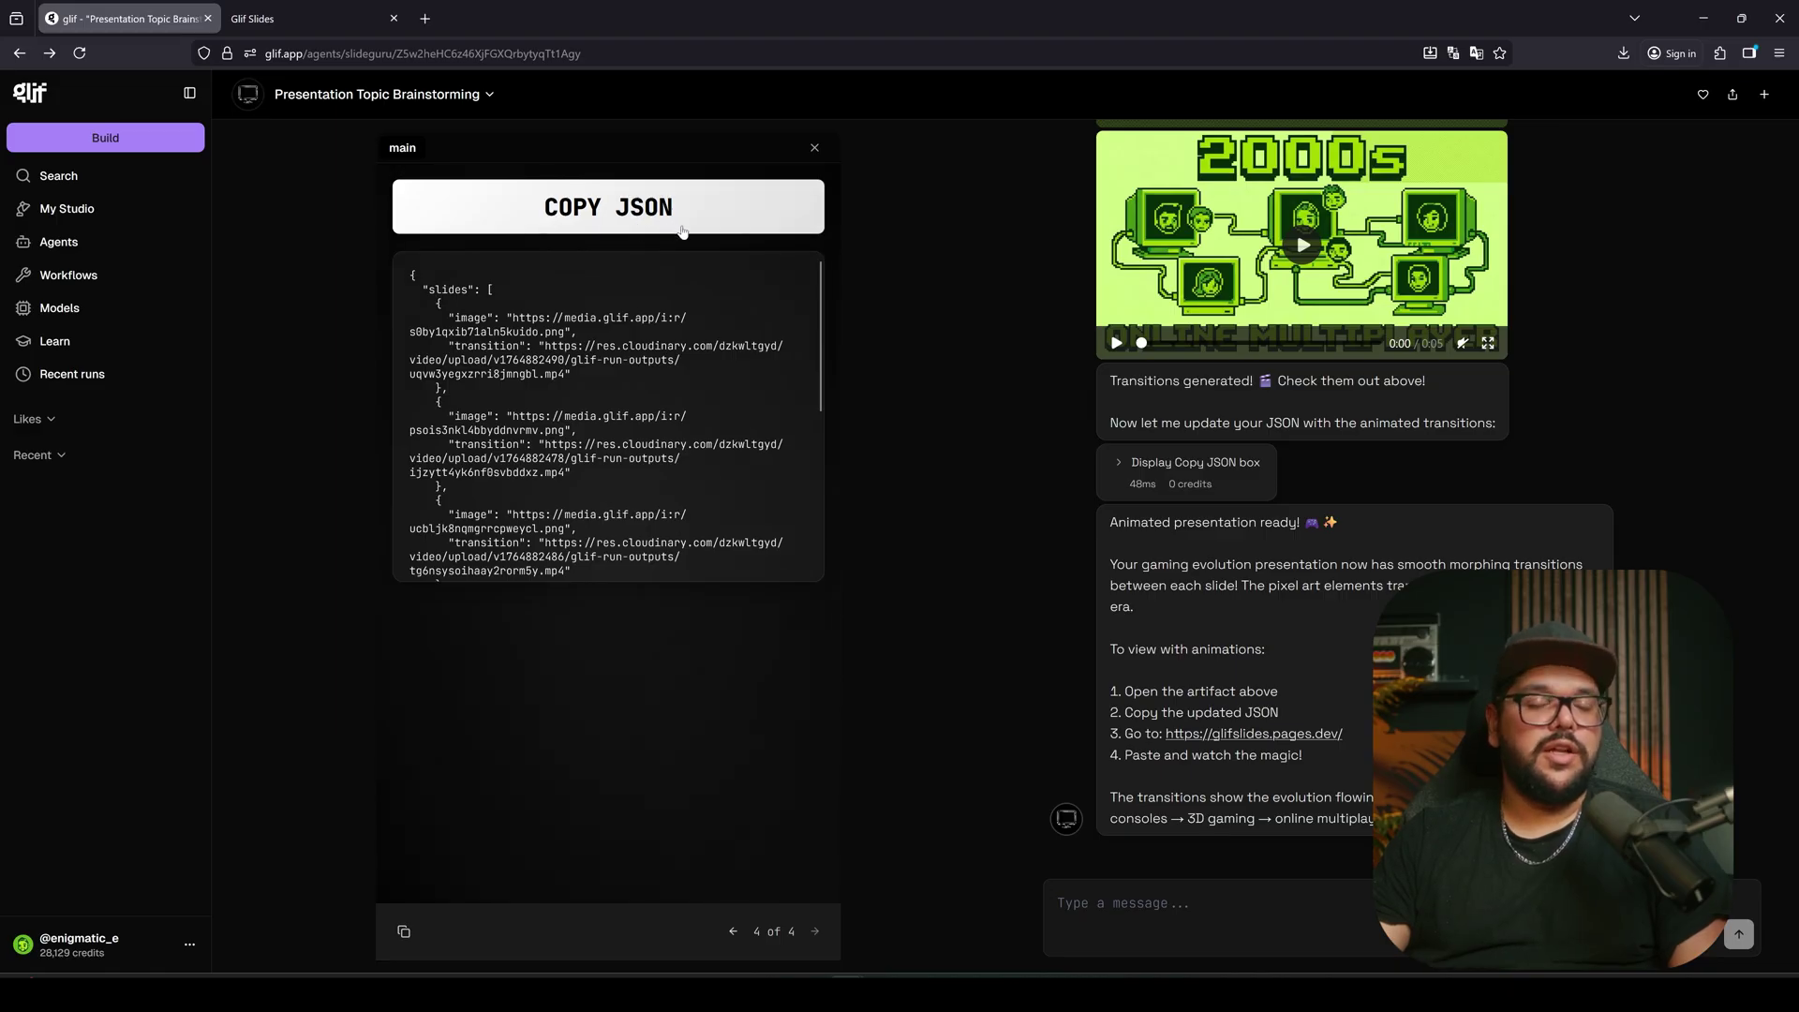
{"action": "left_click", "coordinate": [620, 218]}
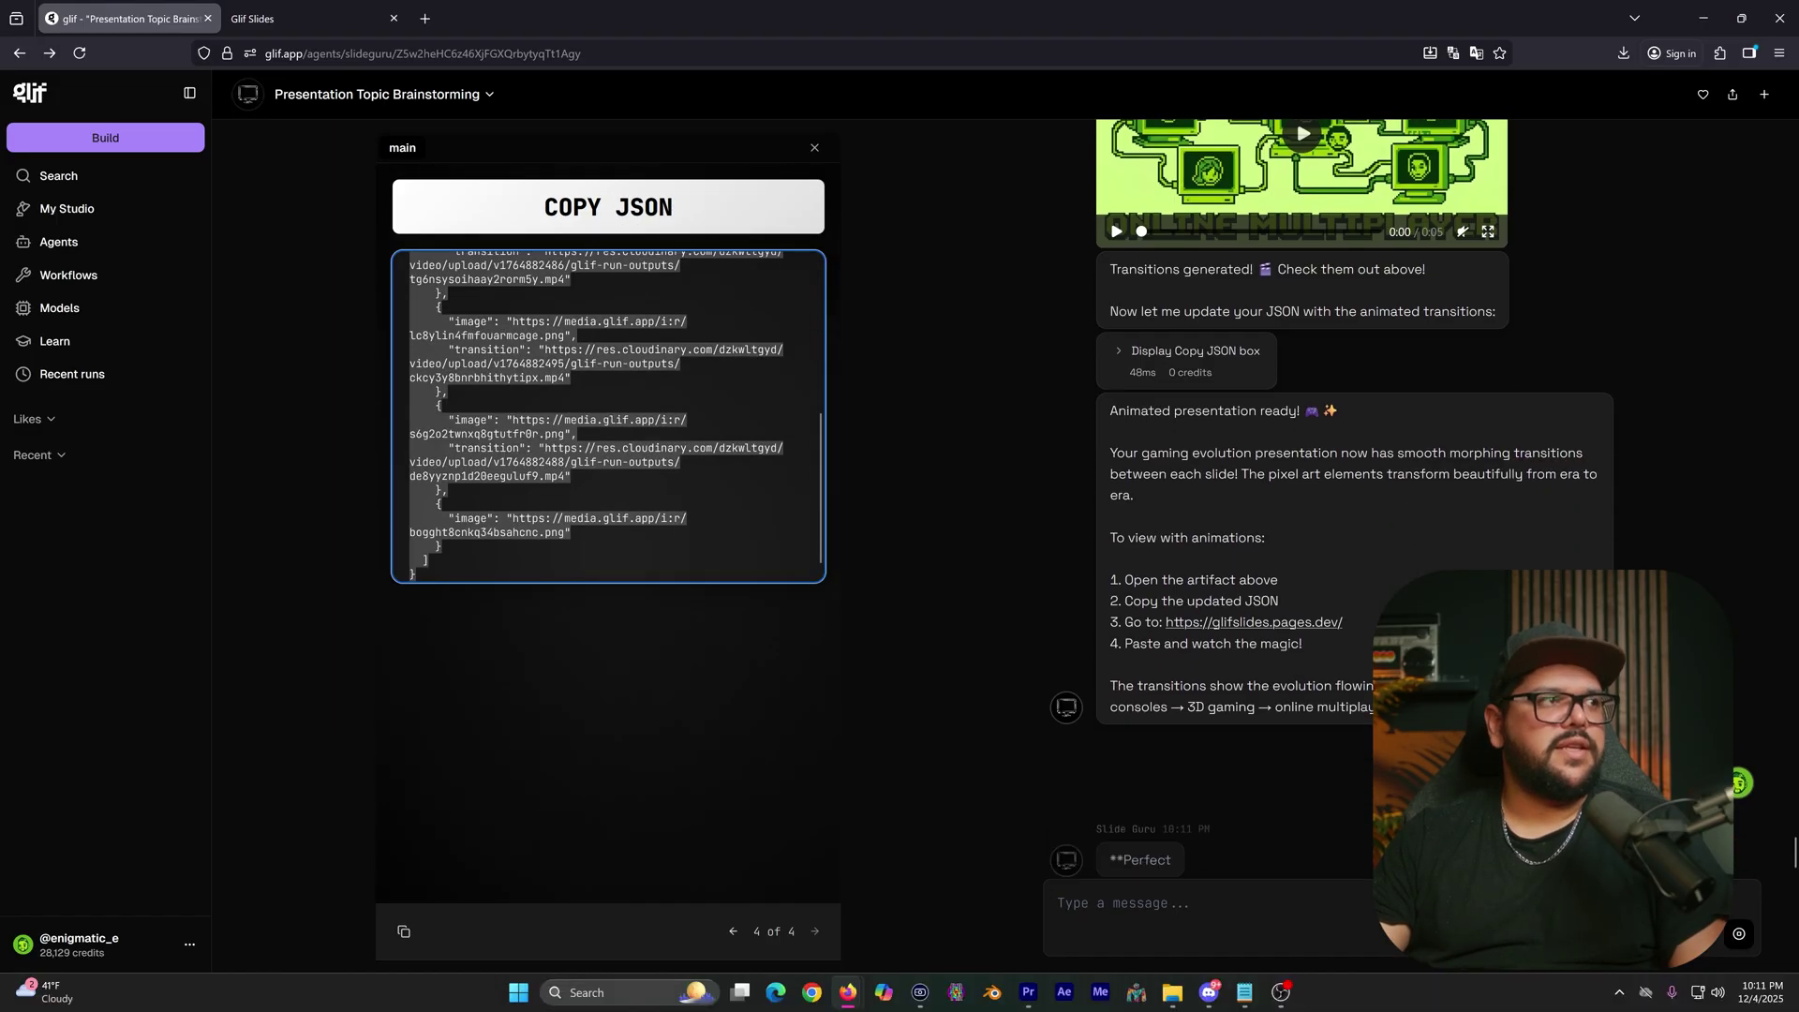
Step: Paste the gaming deck's JSON into Glif Slides and start the presentation
{"action": "key", "text": "ctrl+Tab"}
{"action": "left_click", "coordinate": [900, 560]}
{"action": "key", "text": "ctrl+v"}
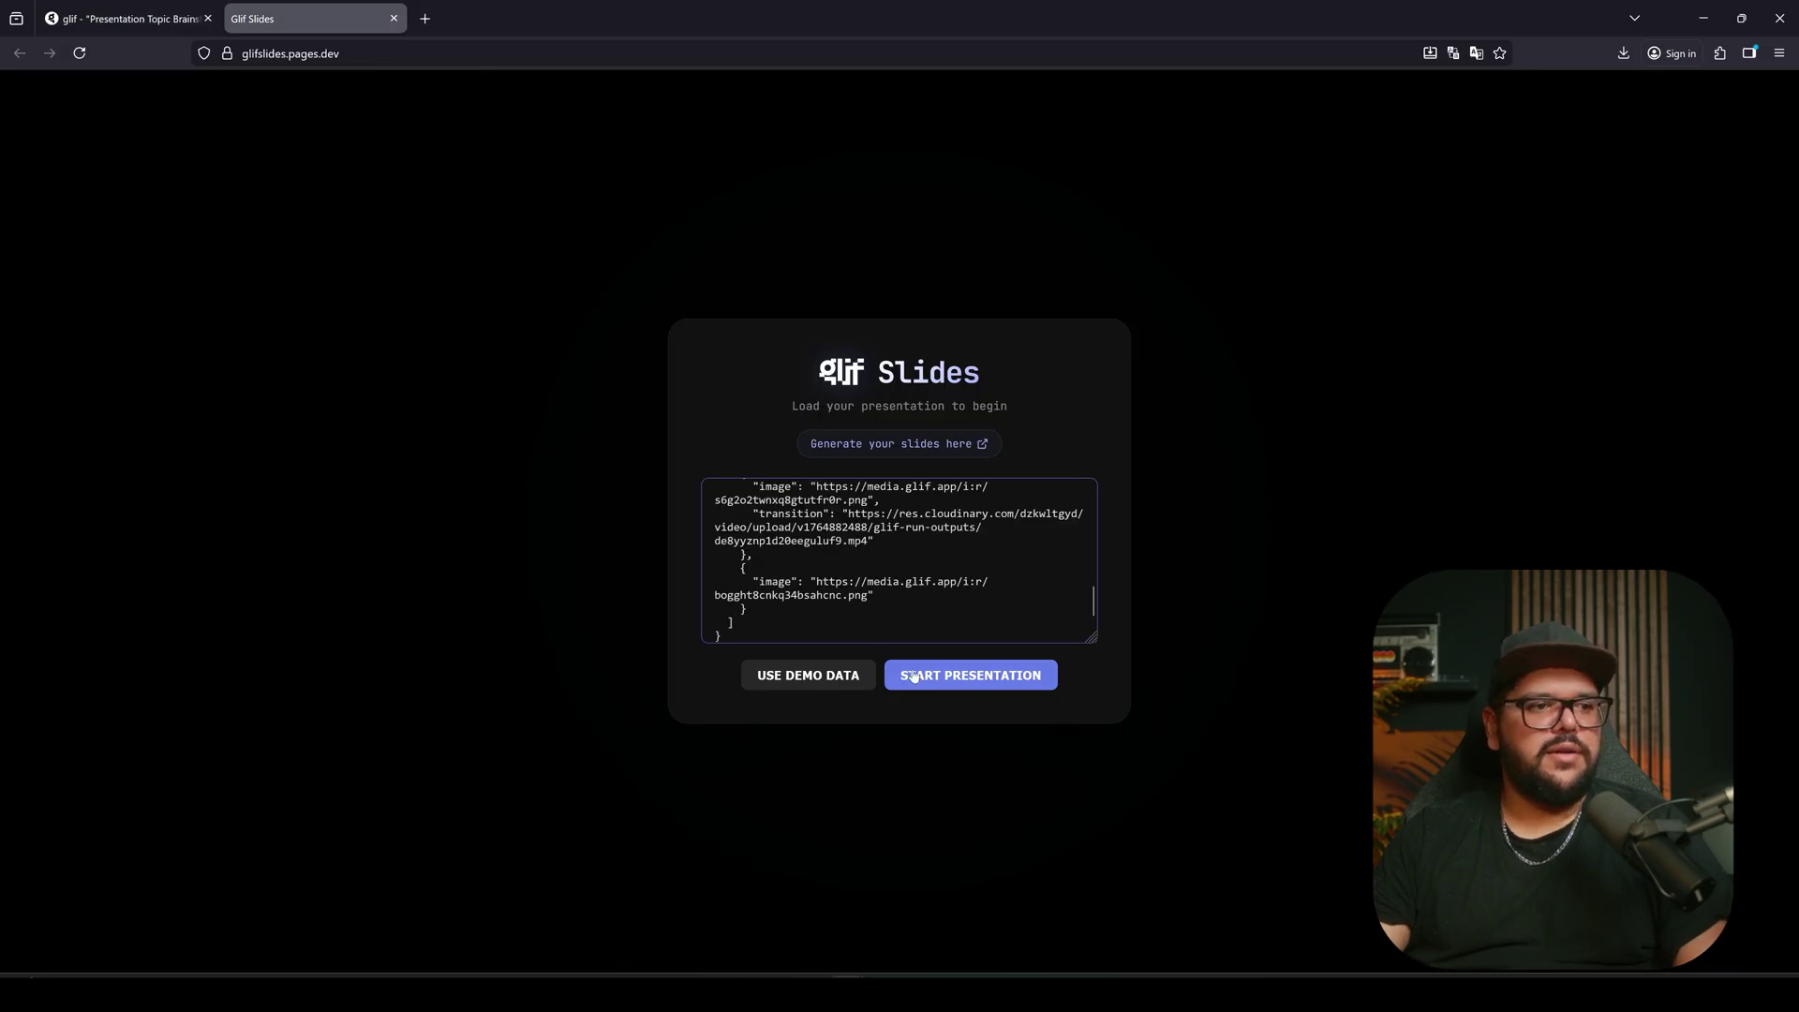
{"action": "left_click", "coordinate": [961, 676]}
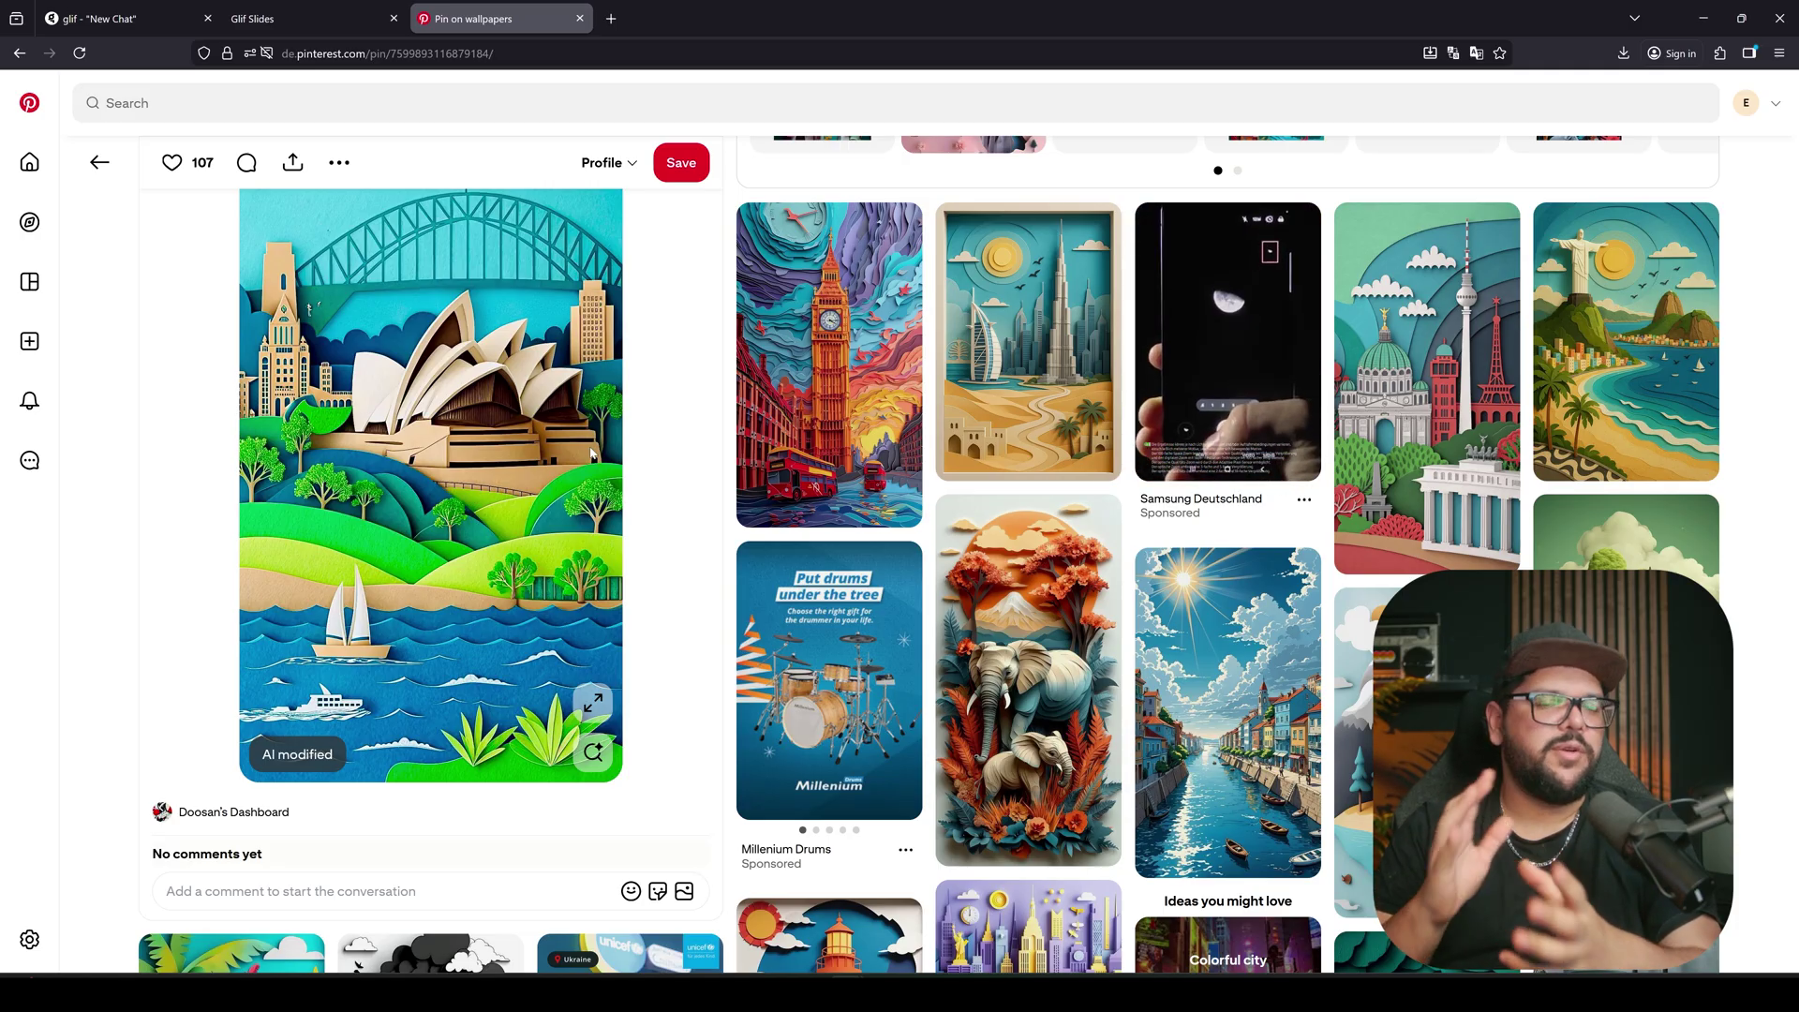
Step: Browse the related paper-art pins on Pinterest and open the colourful rocket in space artwork
{"action": "scroll", "coordinate": [641, 381], "scroll_direction": "down", "scroll_amount": 4}
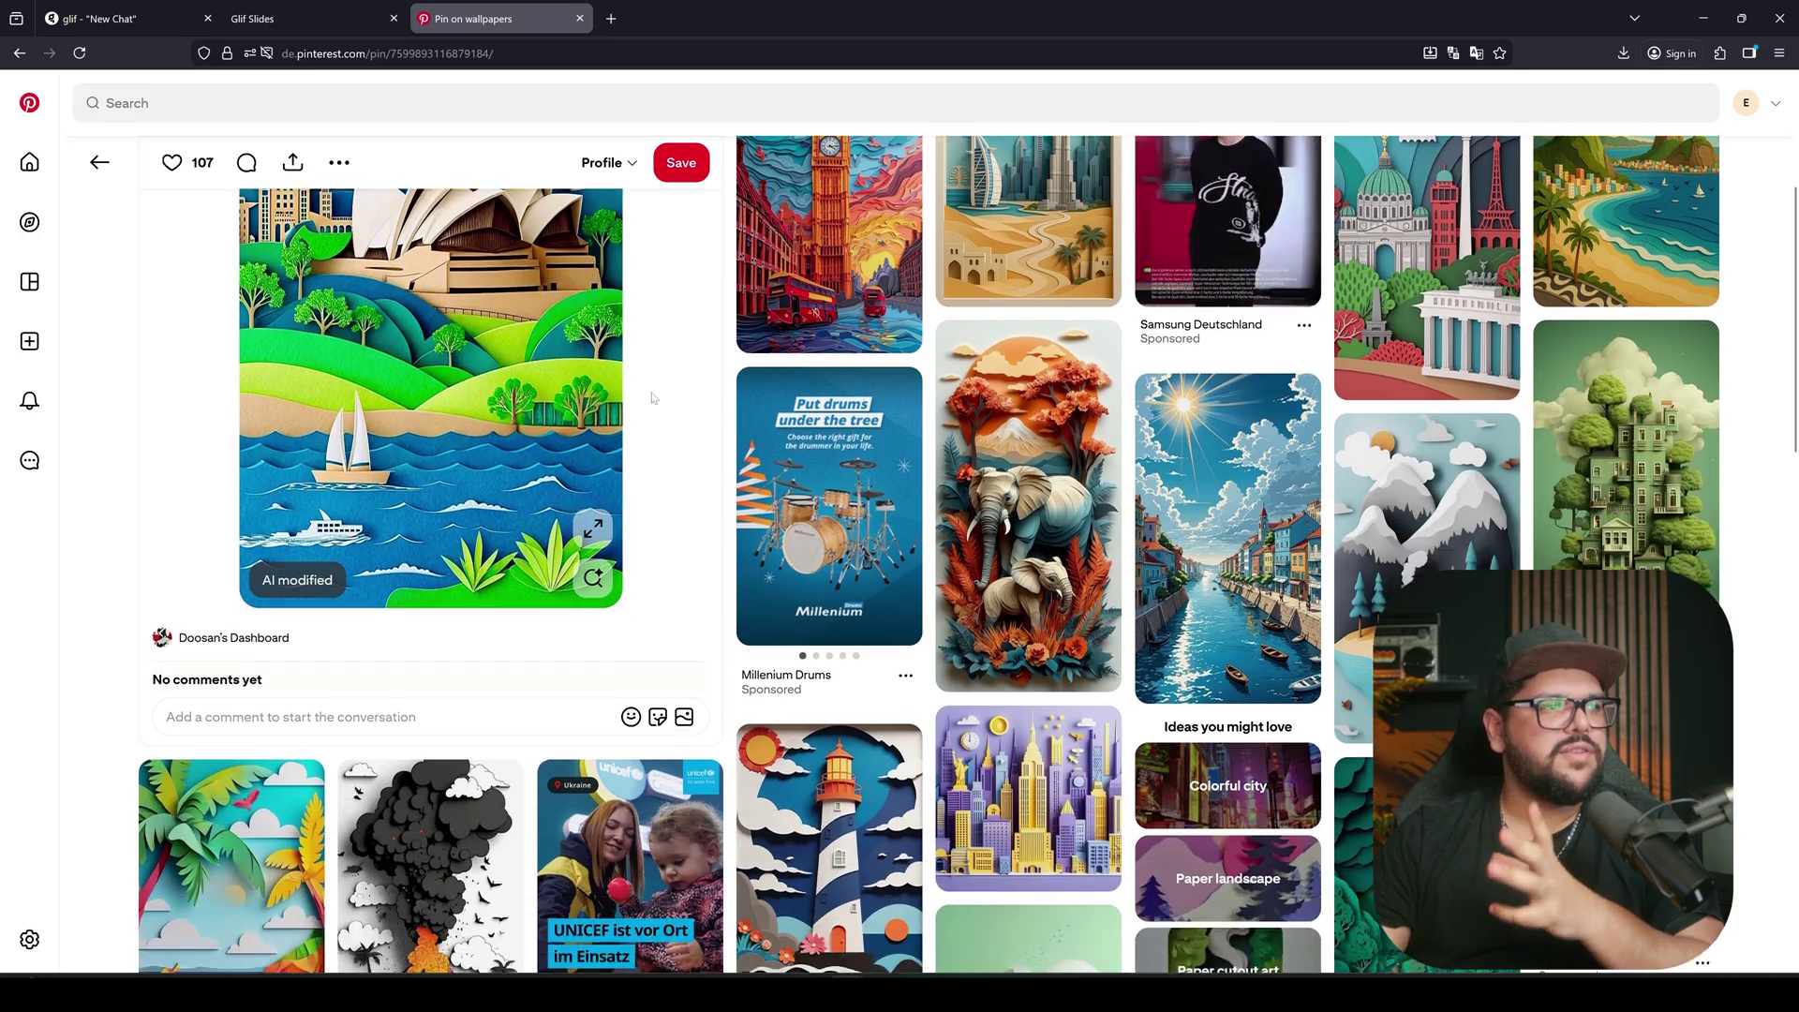
{"action": "scroll", "coordinate": [654, 401], "scroll_direction": "up", "scroll_amount": 5}
{"action": "scroll", "coordinate": [470, 494], "scroll_direction": "down", "scroll_amount": 7}
{"action": "scroll", "coordinate": [604, 506], "scroll_direction": "down", "scroll_amount": 6}
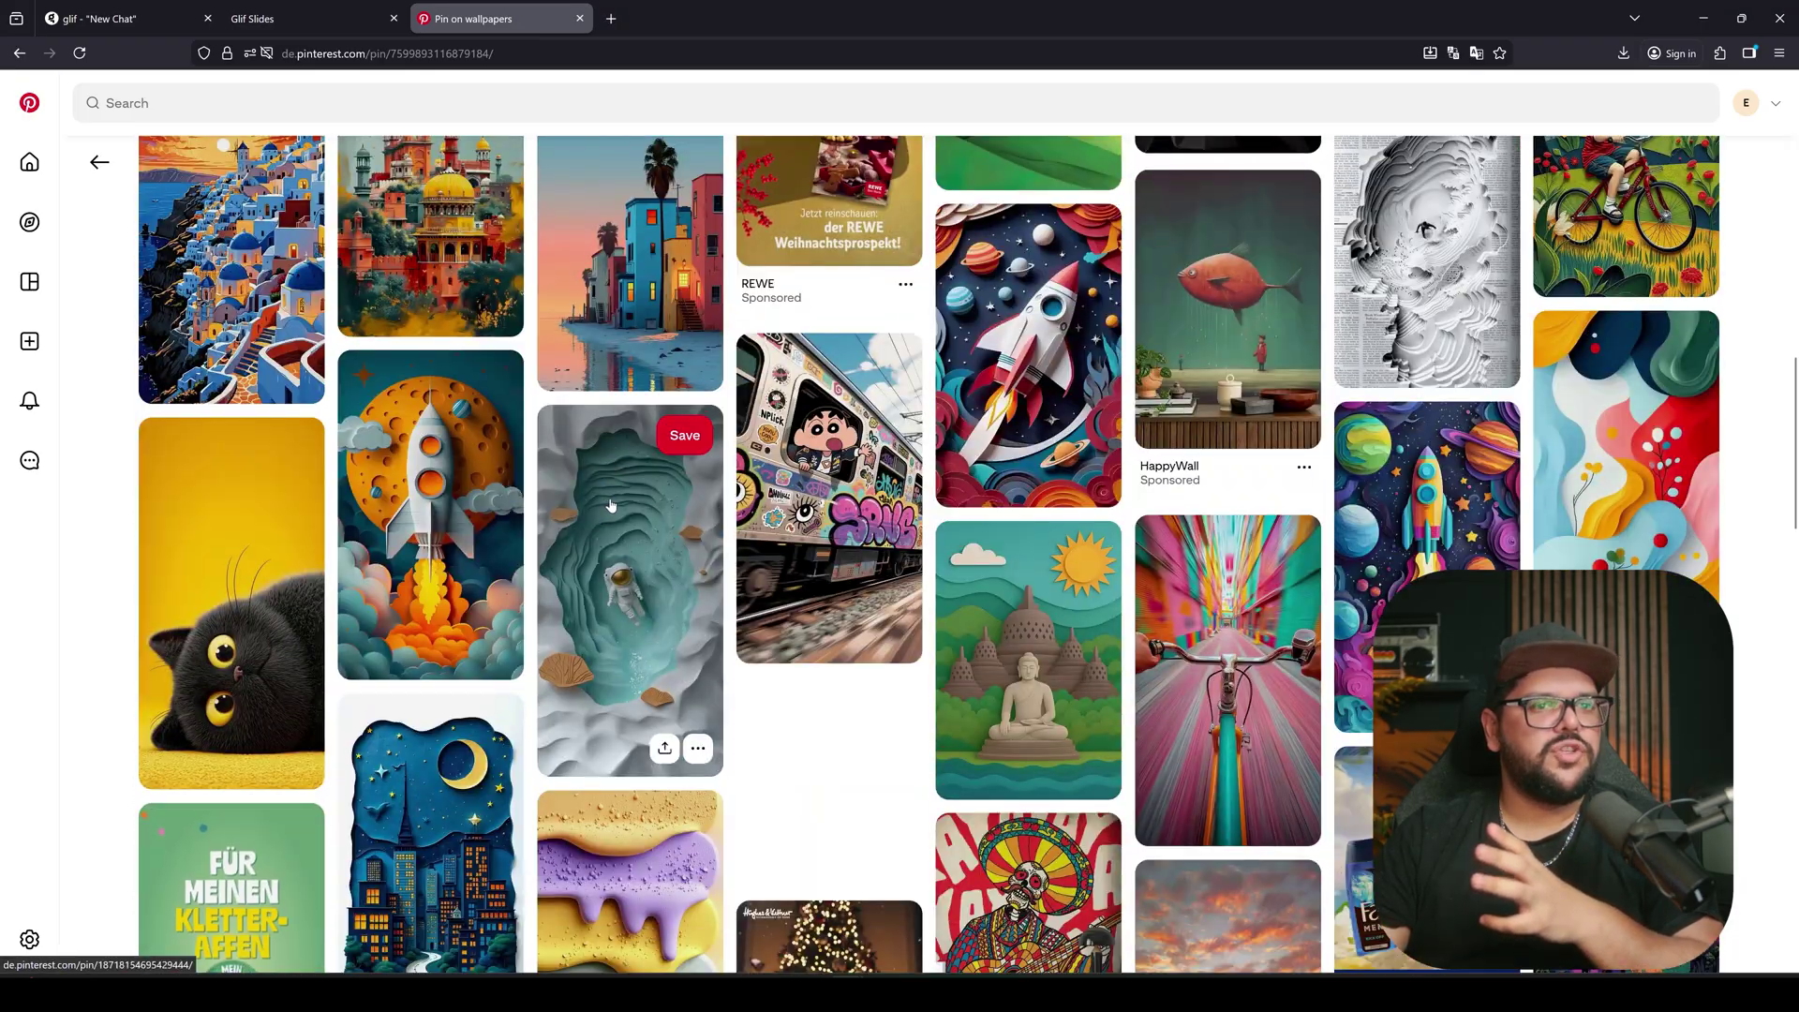
{"action": "scroll", "coordinate": [1424, 450], "scroll_direction": "down", "scroll_amount": 1}
{"action": "scroll", "coordinate": [1431, 391], "scroll_direction": "down", "scroll_amount": 1}
{"action": "left_click", "coordinate": [1431, 392]}
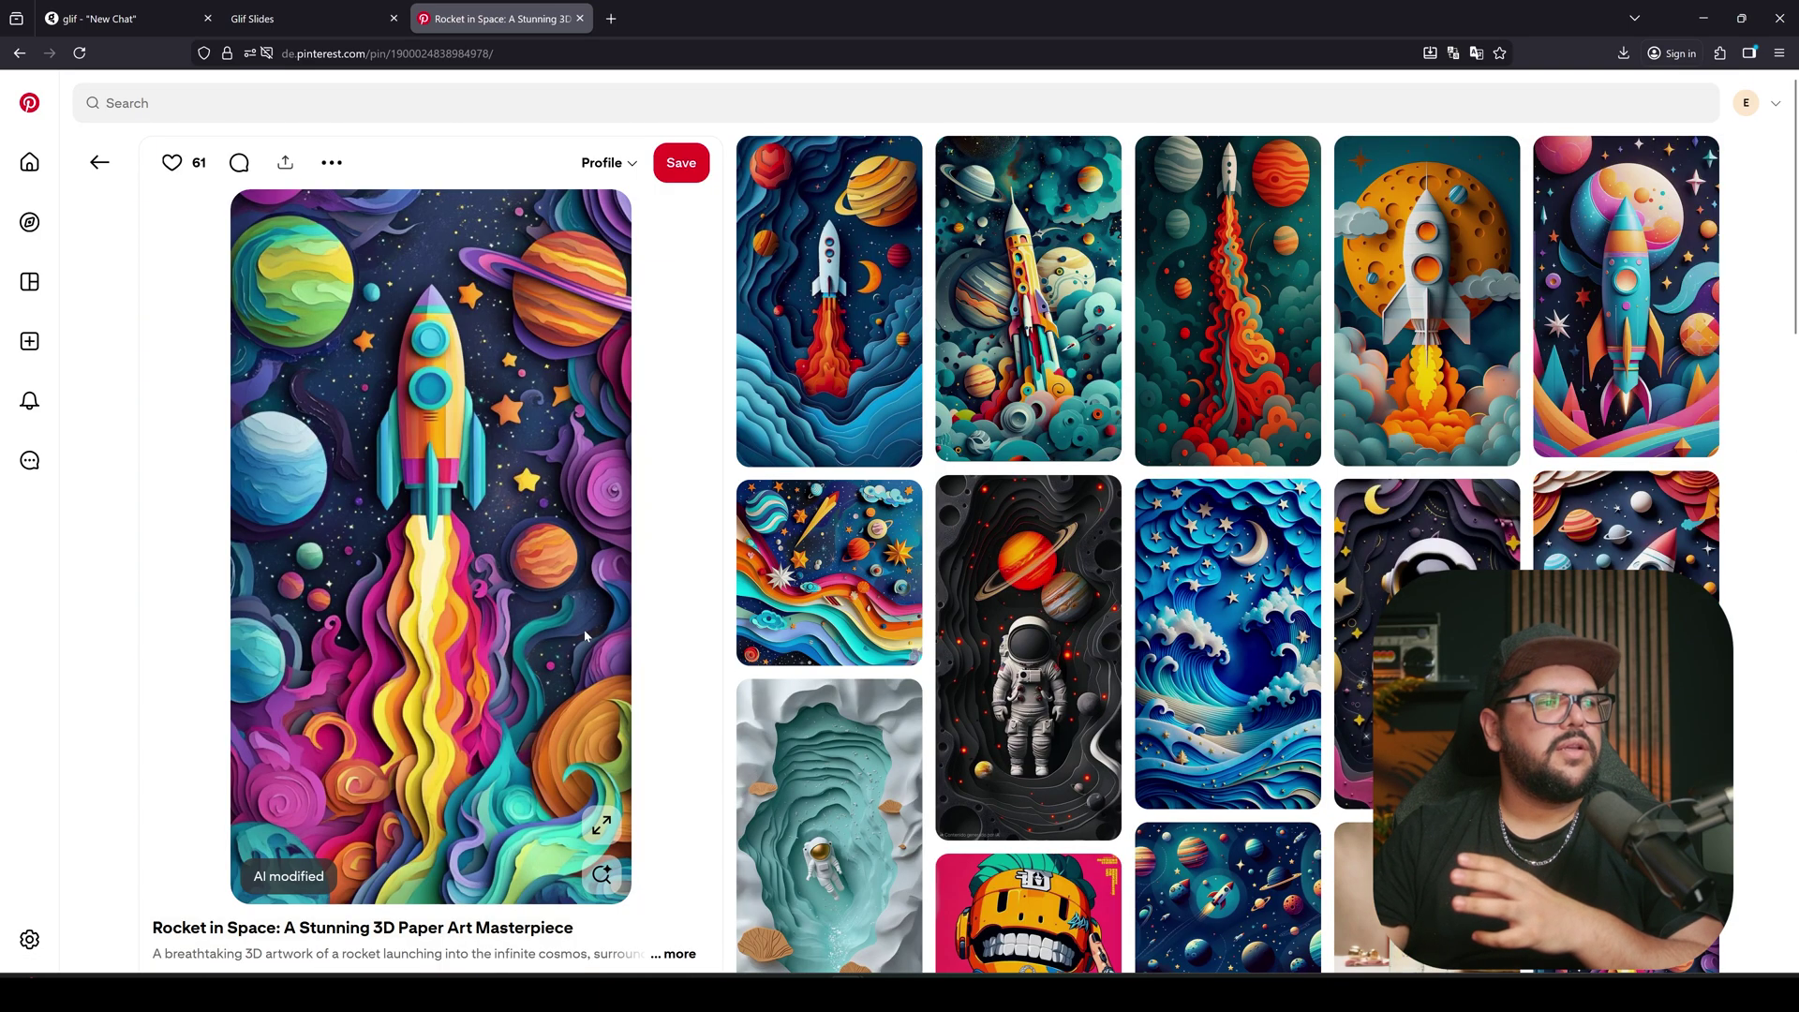
Step: Copy the rocket image into the new Slide Guru chat and send it with the topic "the stages of procrastination"
{"action": "right_click", "coordinate": [436, 450]}
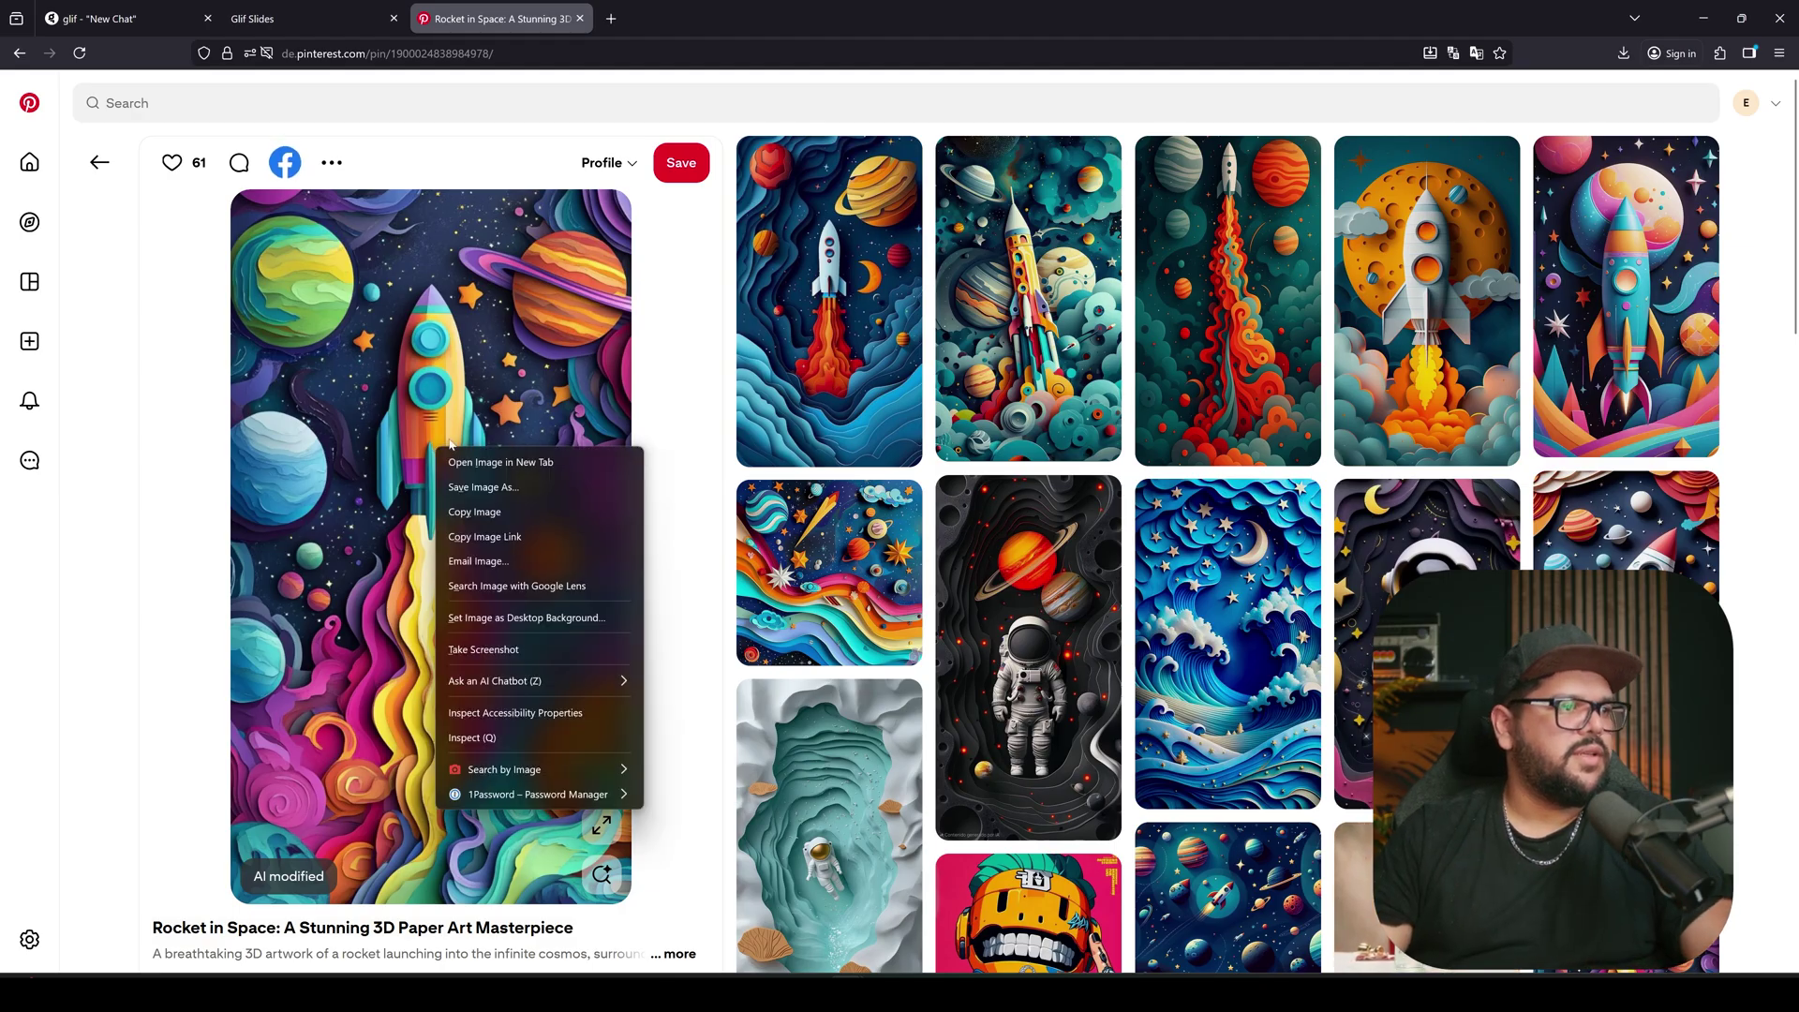
{"action": "left_click", "coordinate": [504, 513]}
{"action": "left_click", "coordinate": [103, 19]}
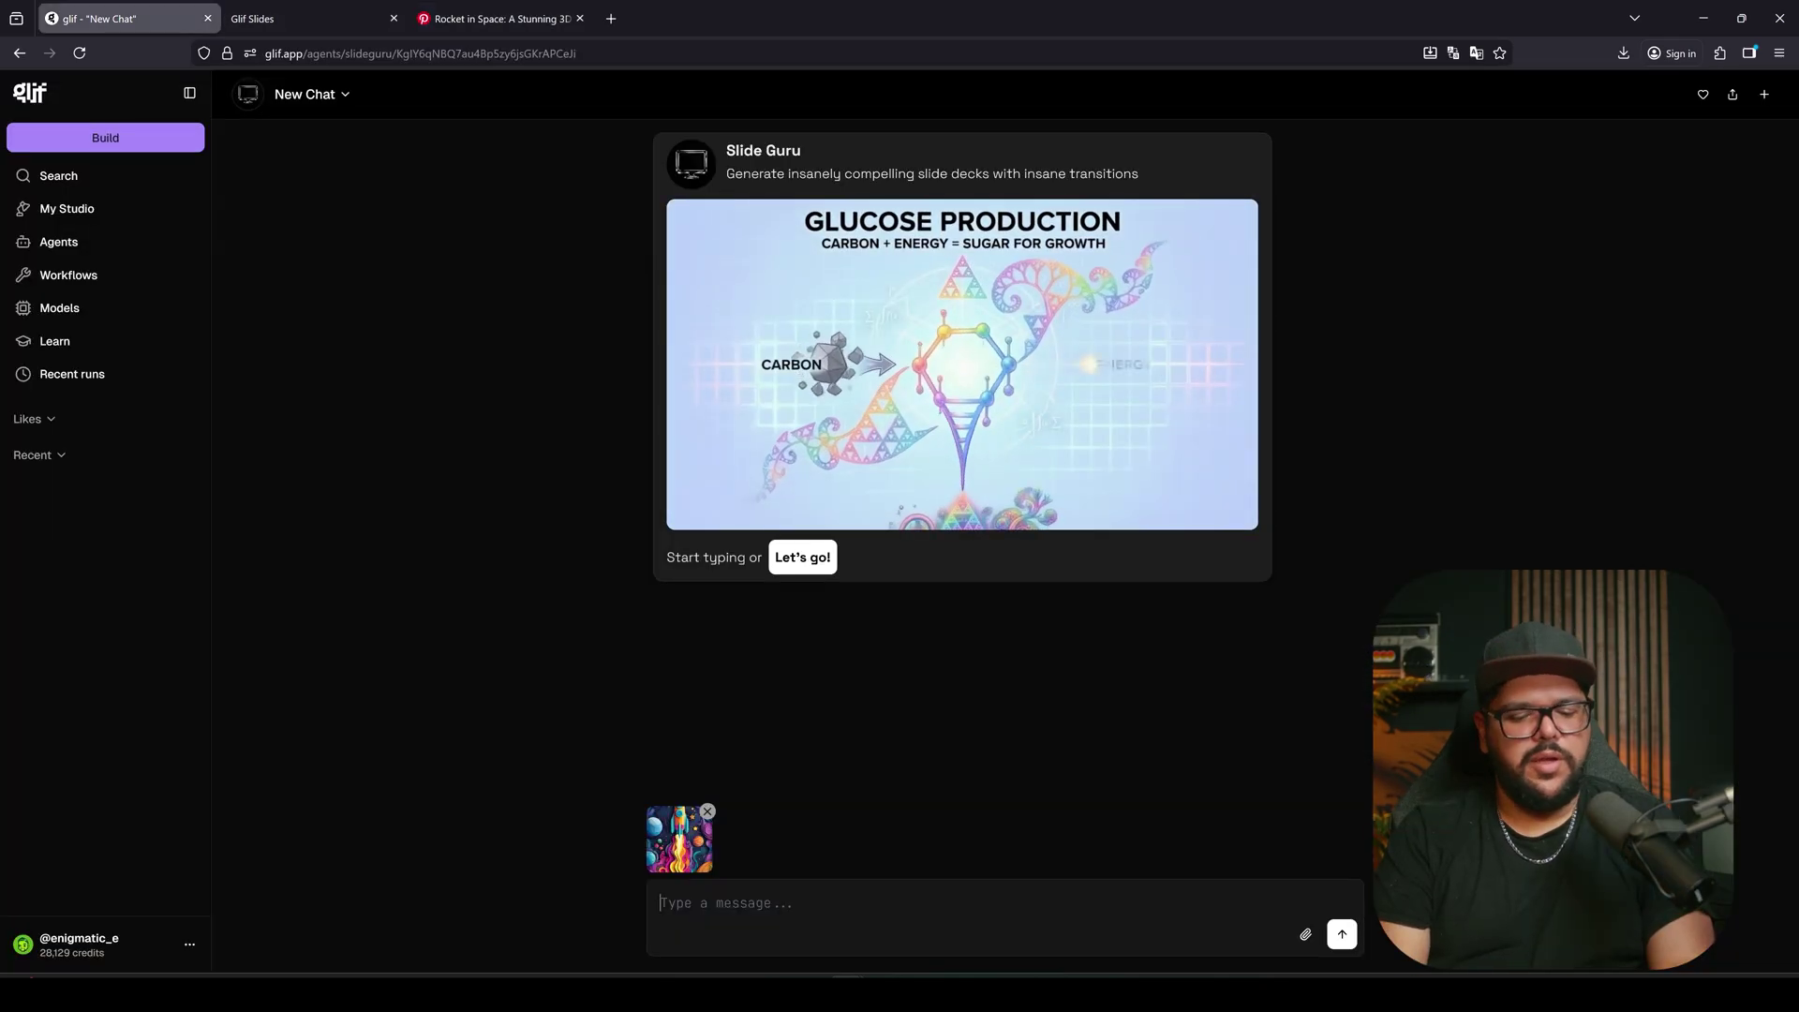
{"action": "type", "text": "the stages of proca"}
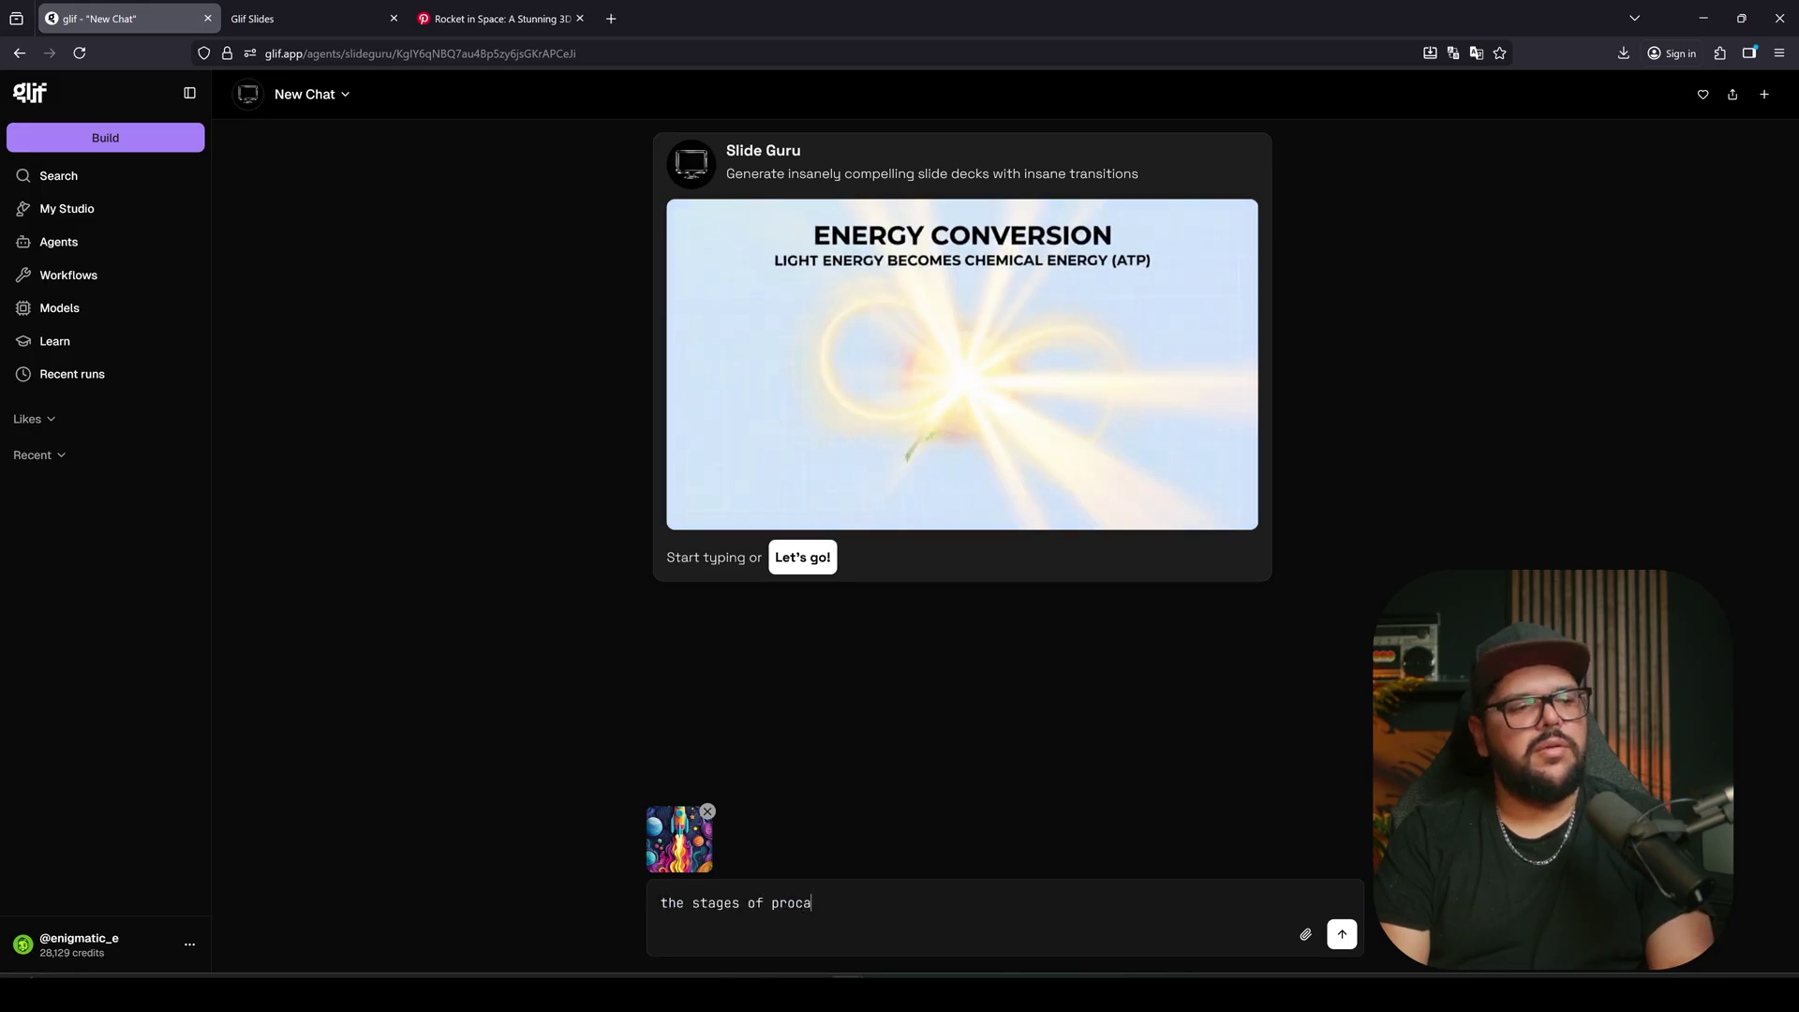
{"action": "key", "text": "BackSpace"}
{"action": "type", "text": "rastination"}
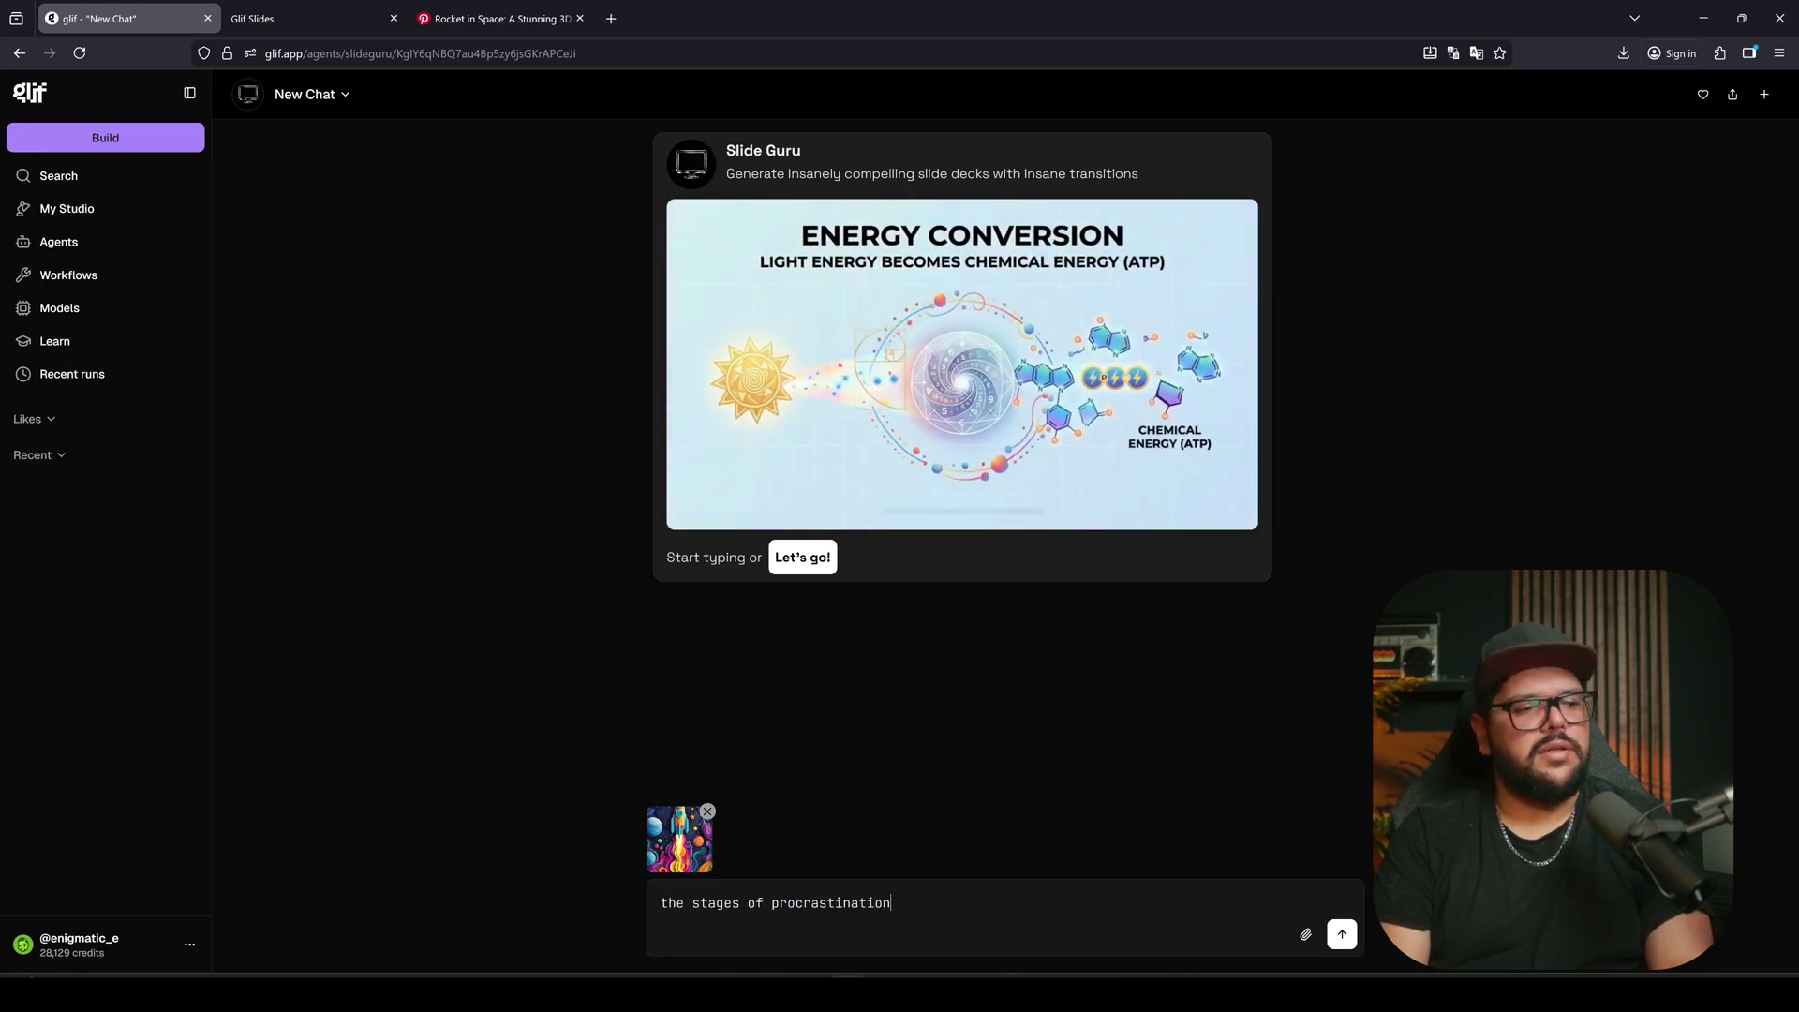
{"action": "key", "text": "Return"}
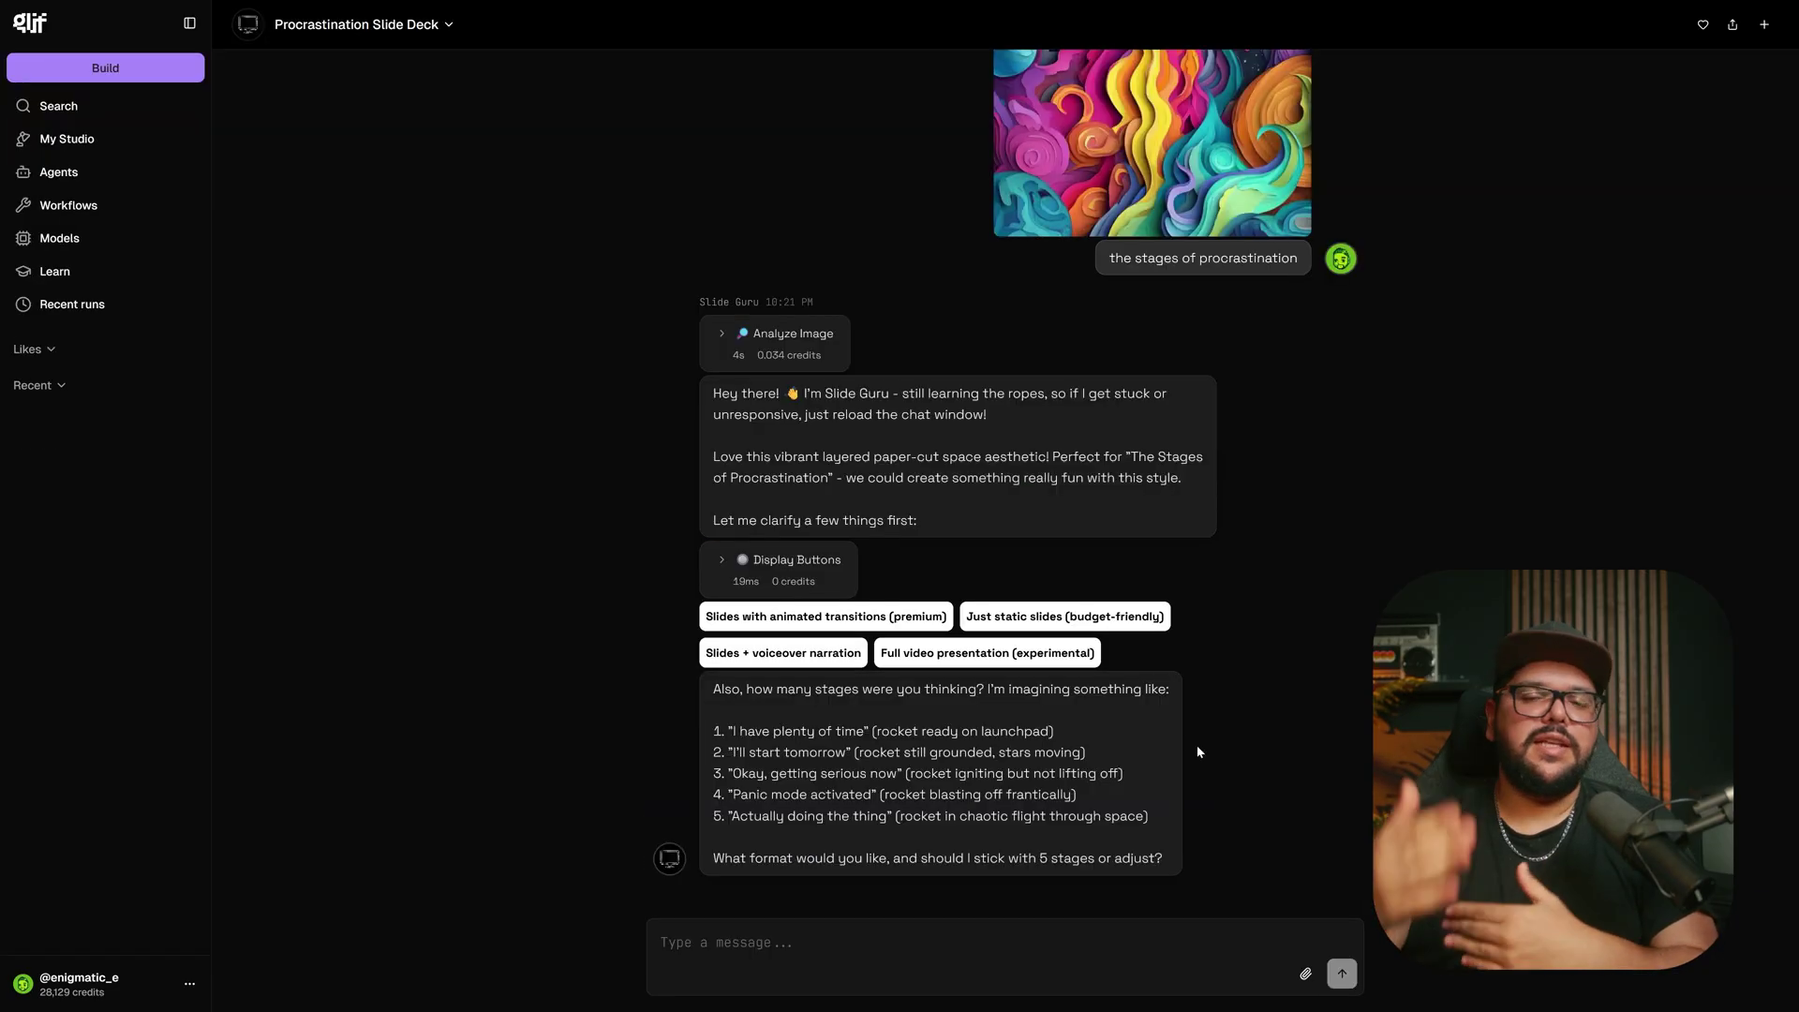
Step: Choose slides with animated transitions (premium) for the procrastination deck and review the generated slides
{"action": "left_click", "coordinate": [881, 618]}
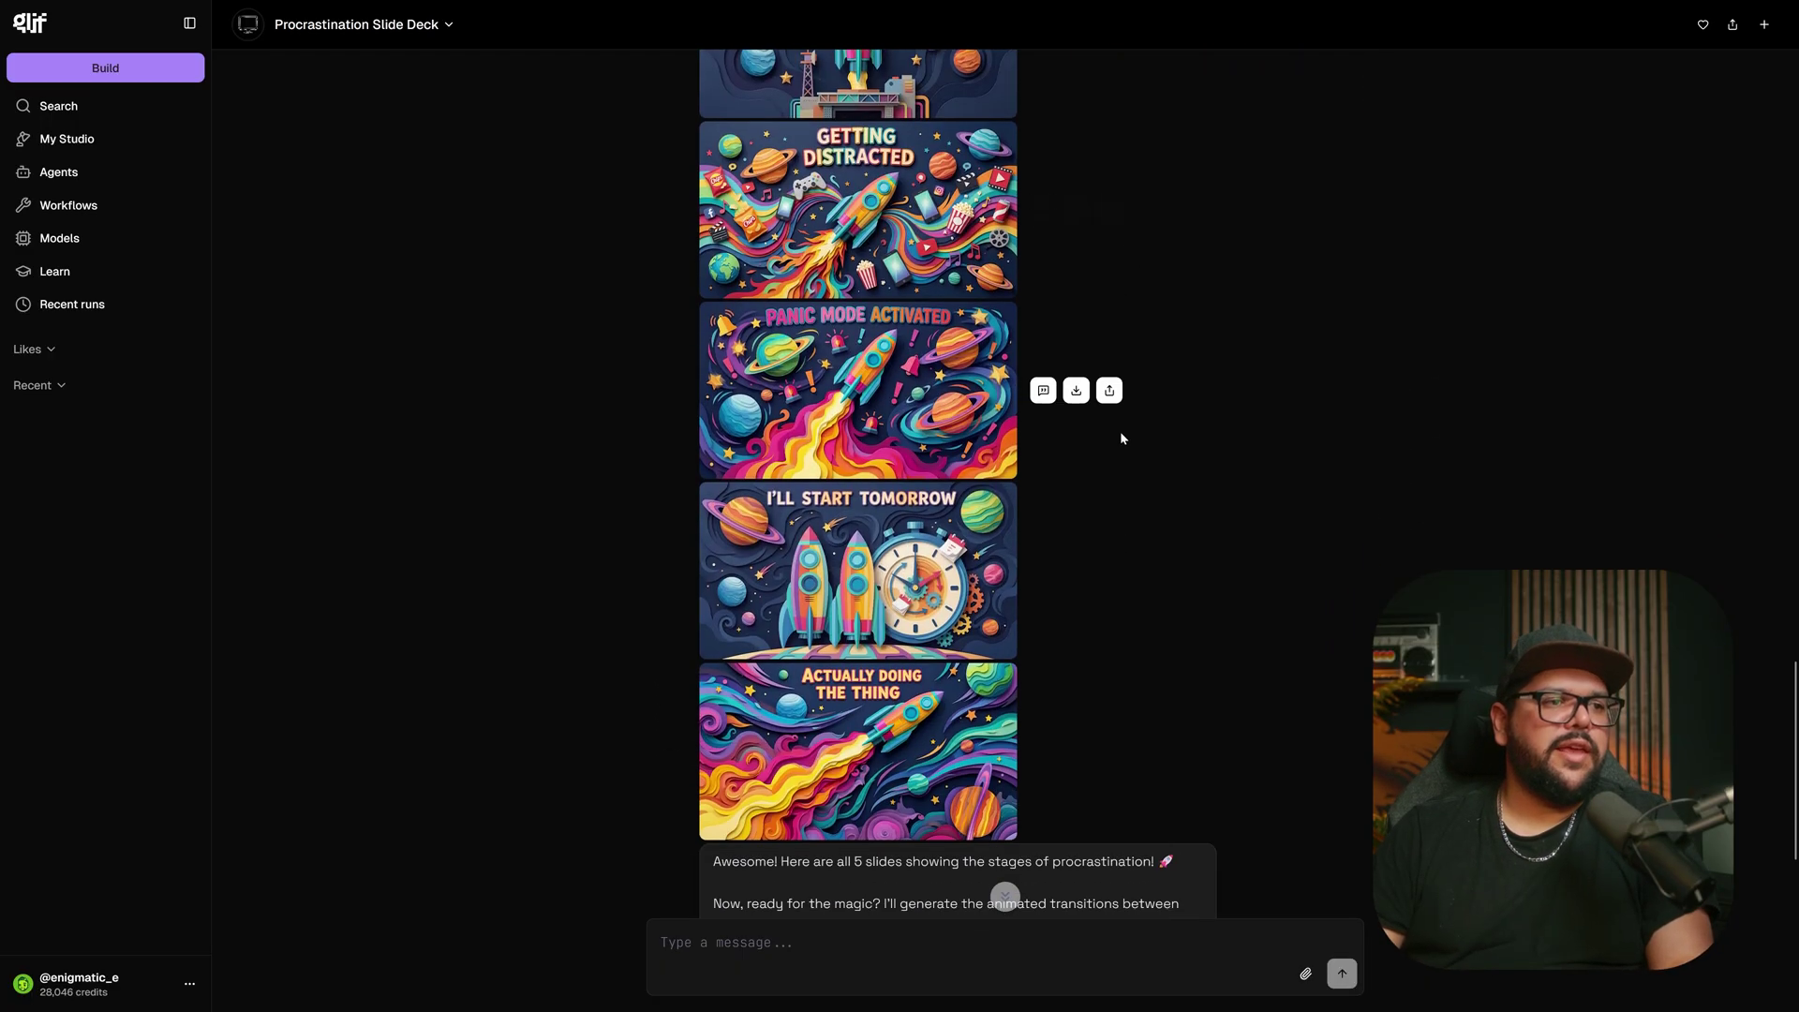
{"action": "scroll", "coordinate": [1147, 489], "scroll_direction": "down", "scroll_amount": 1}
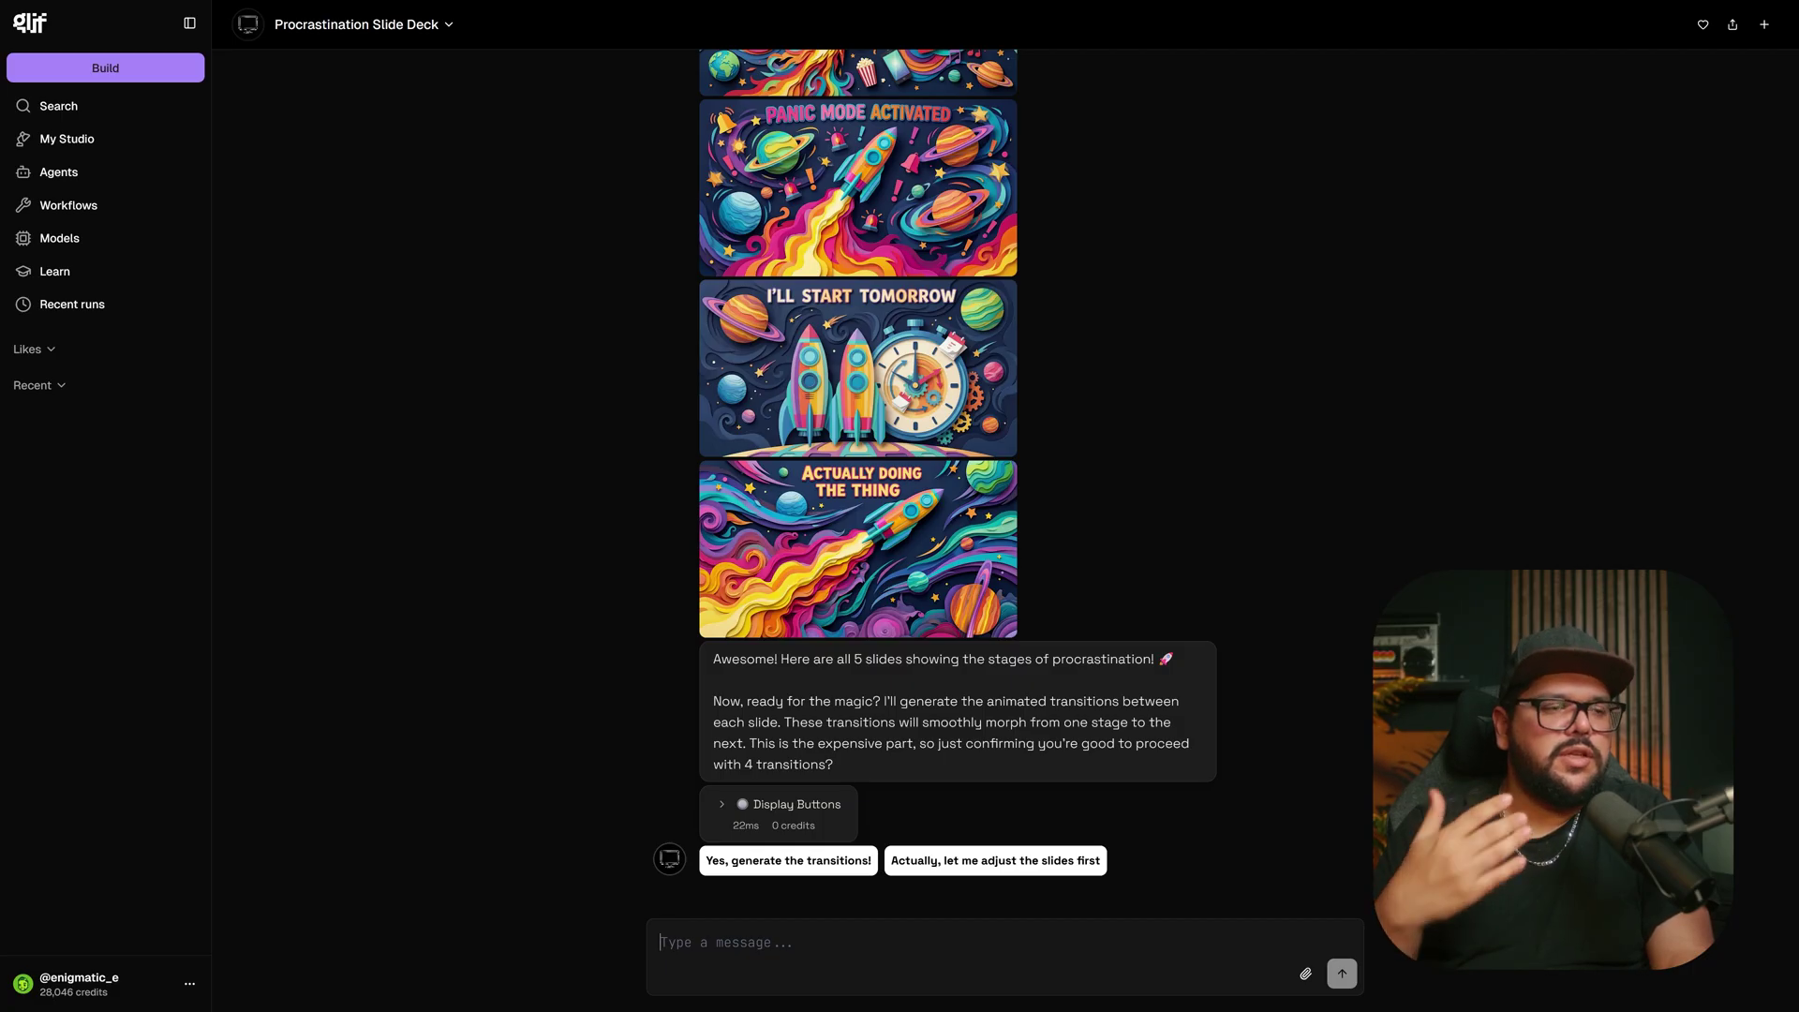
Step: Ask the agent to remove the rocket and space elements, use only the reference image's style, and show imagery related to the topic
{"action": "type", "text": "Can you please remove the rocket and all the images and just use the style of the reference image? Try to show imagery that's related to the topic"}
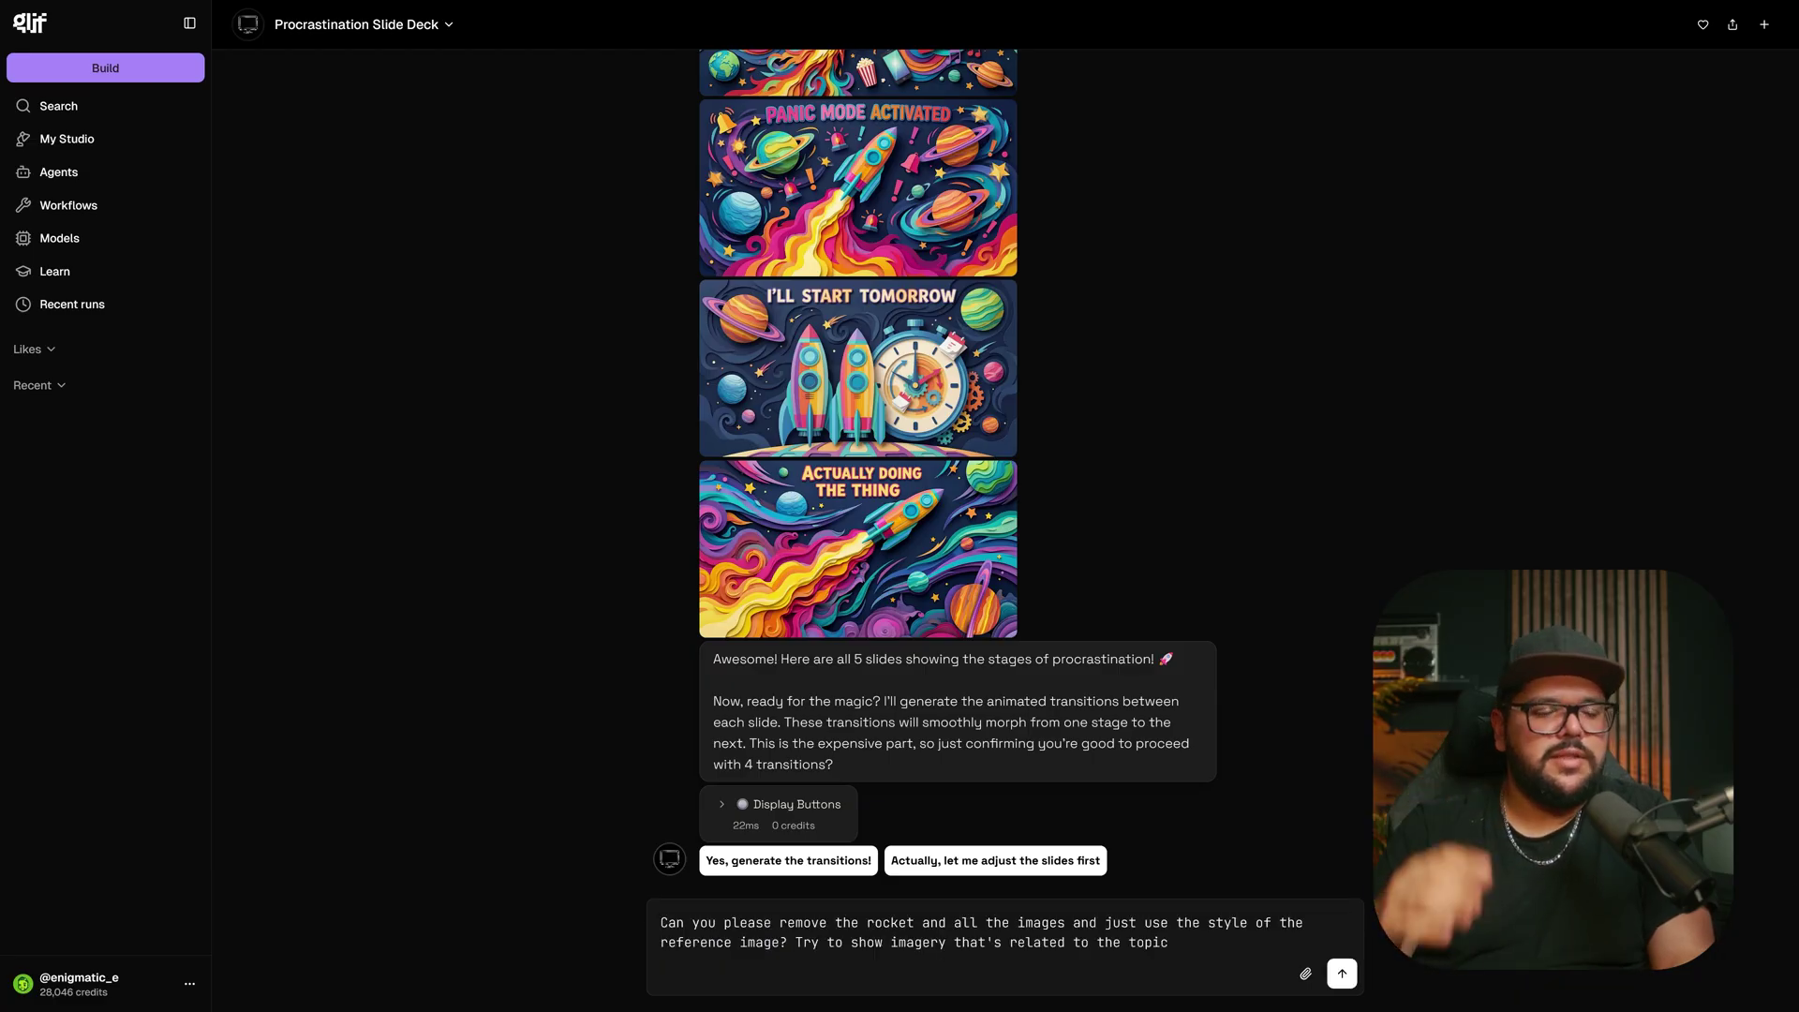
{"action": "type", "text": "you can also remove all the space elements."}
{"action": "key", "text": "Return"}
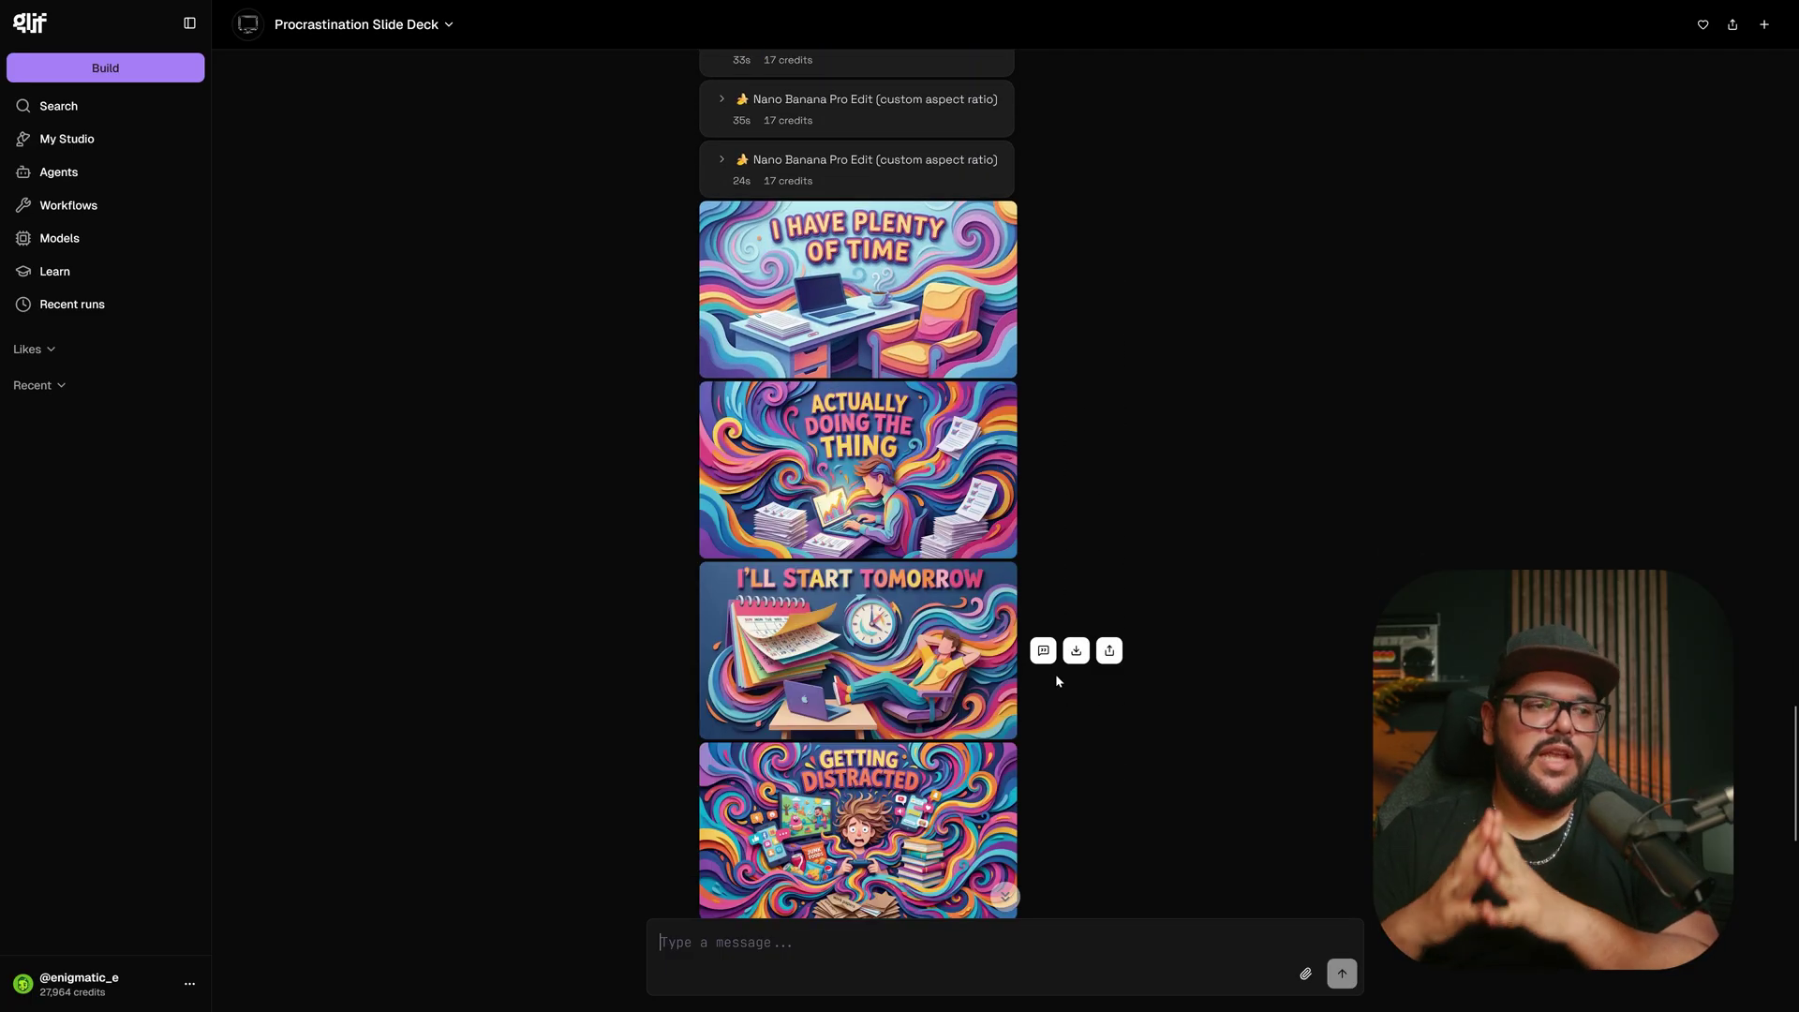
Step: Review the revised procrastination slides and copy the JSON of the deck with its transitions
{"action": "scroll", "coordinate": [1125, 647], "scroll_direction": "down", "scroll_amount": 2}
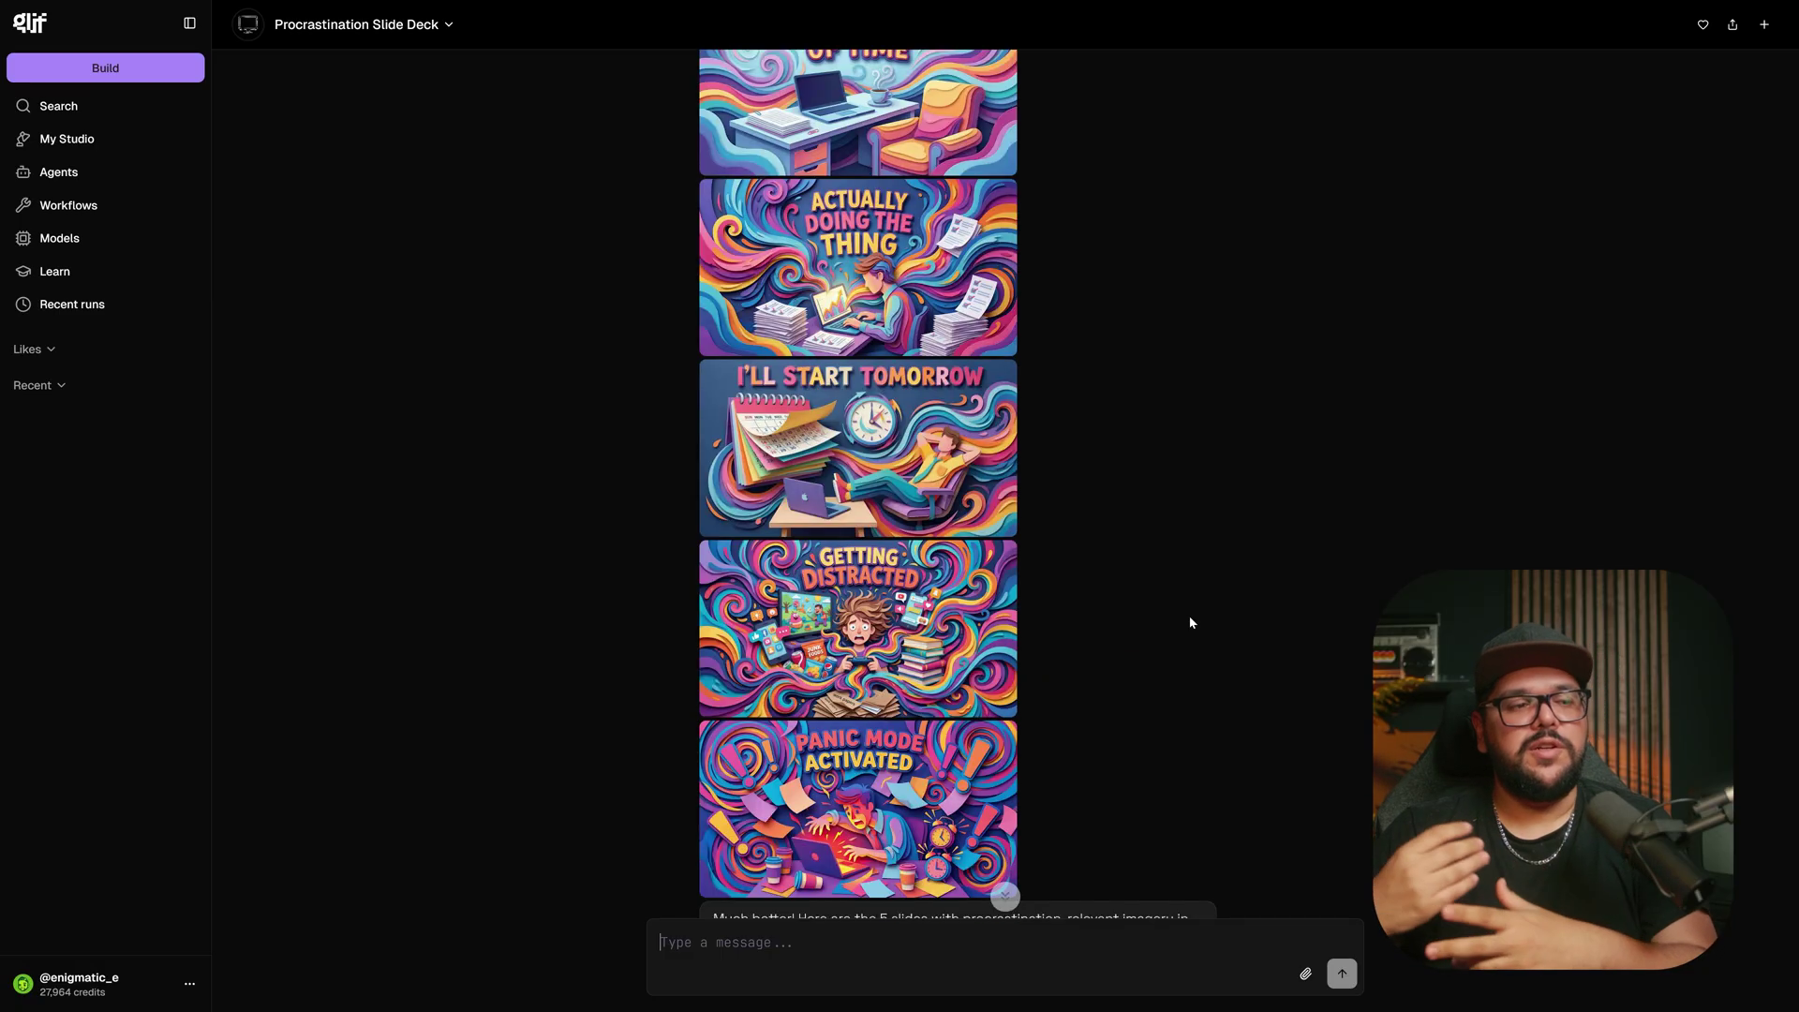
{"action": "scroll", "coordinate": [1176, 604], "scroll_direction": "down", "scroll_amount": 2}
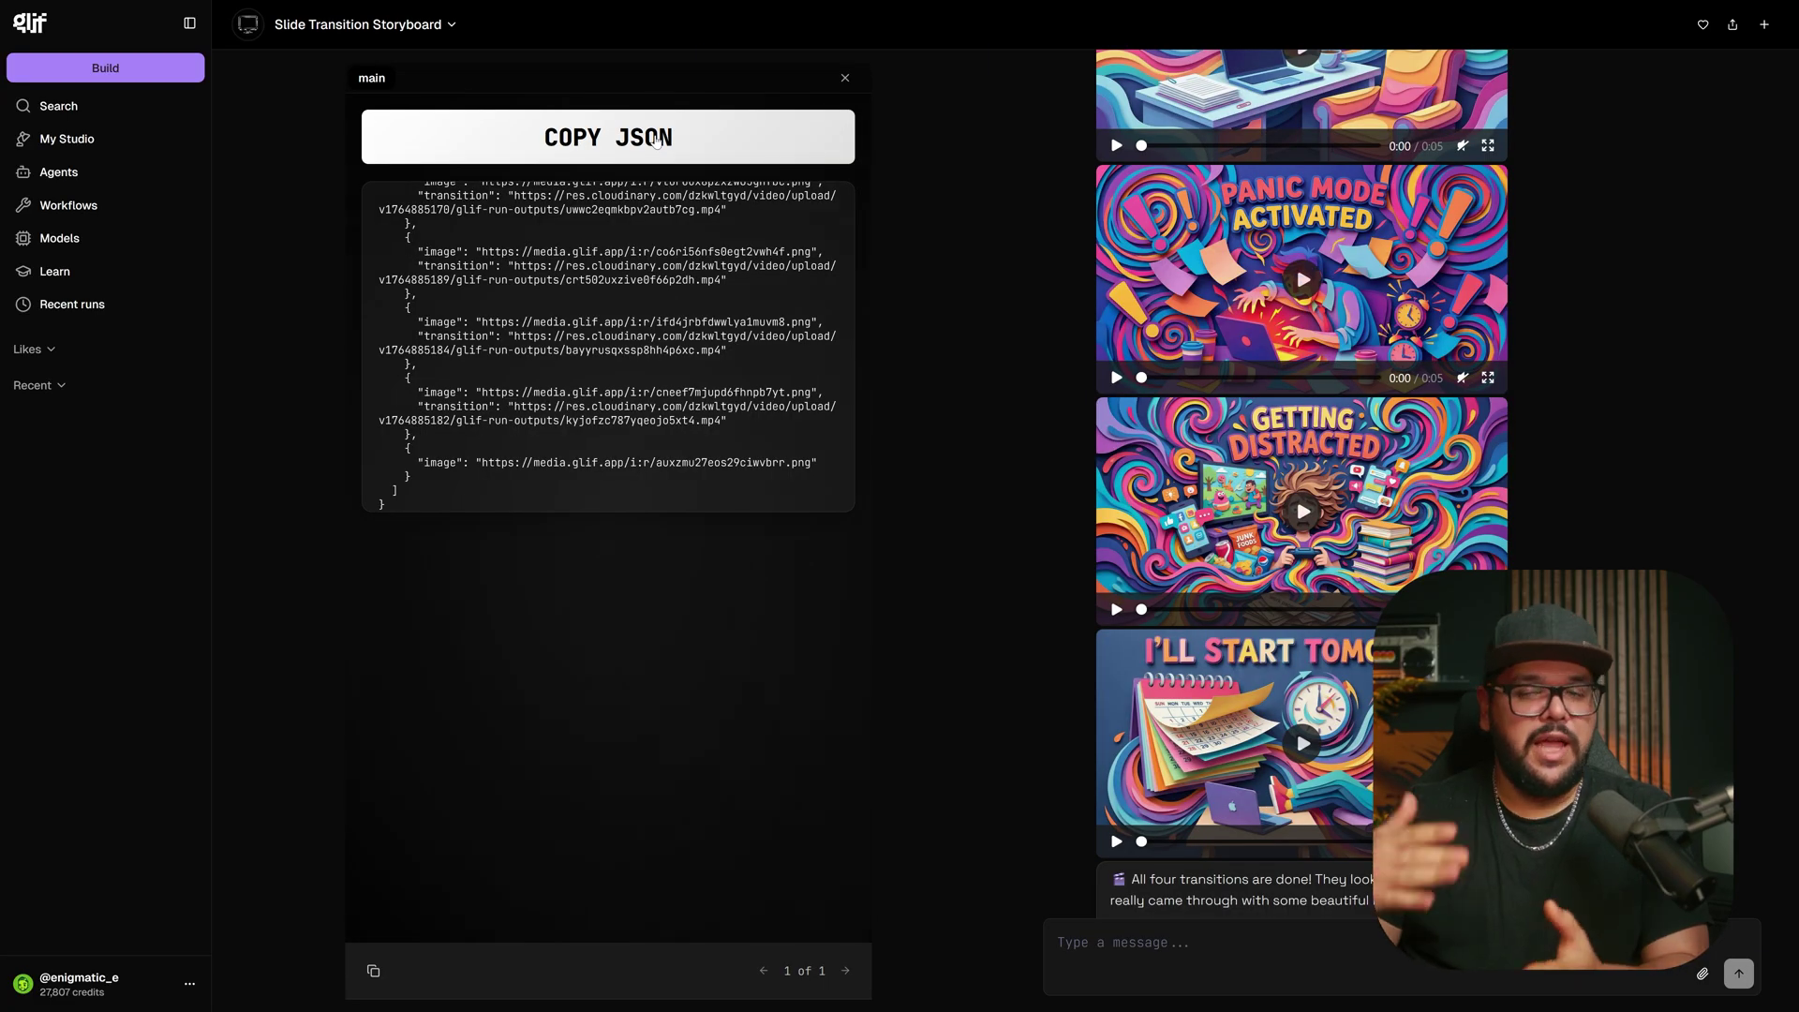
{"action": "left_click", "coordinate": [655, 140]}
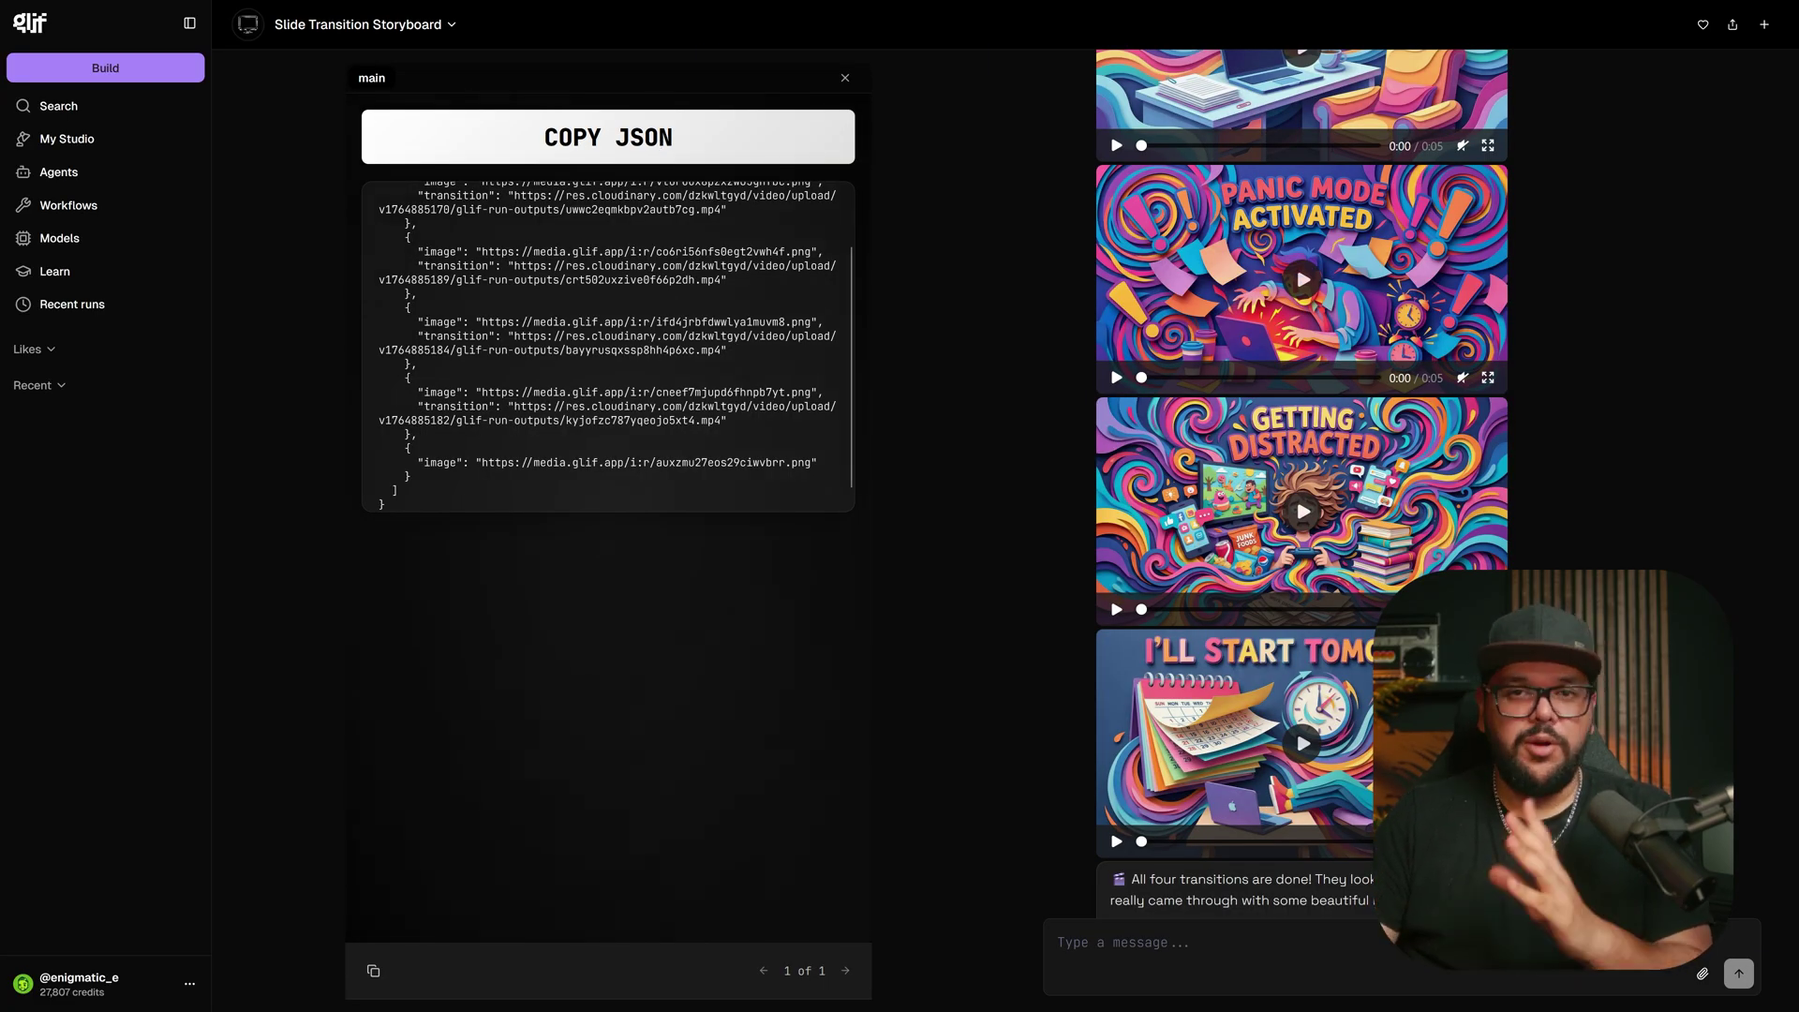
{"action": "left_click", "coordinate": [689, 140]}
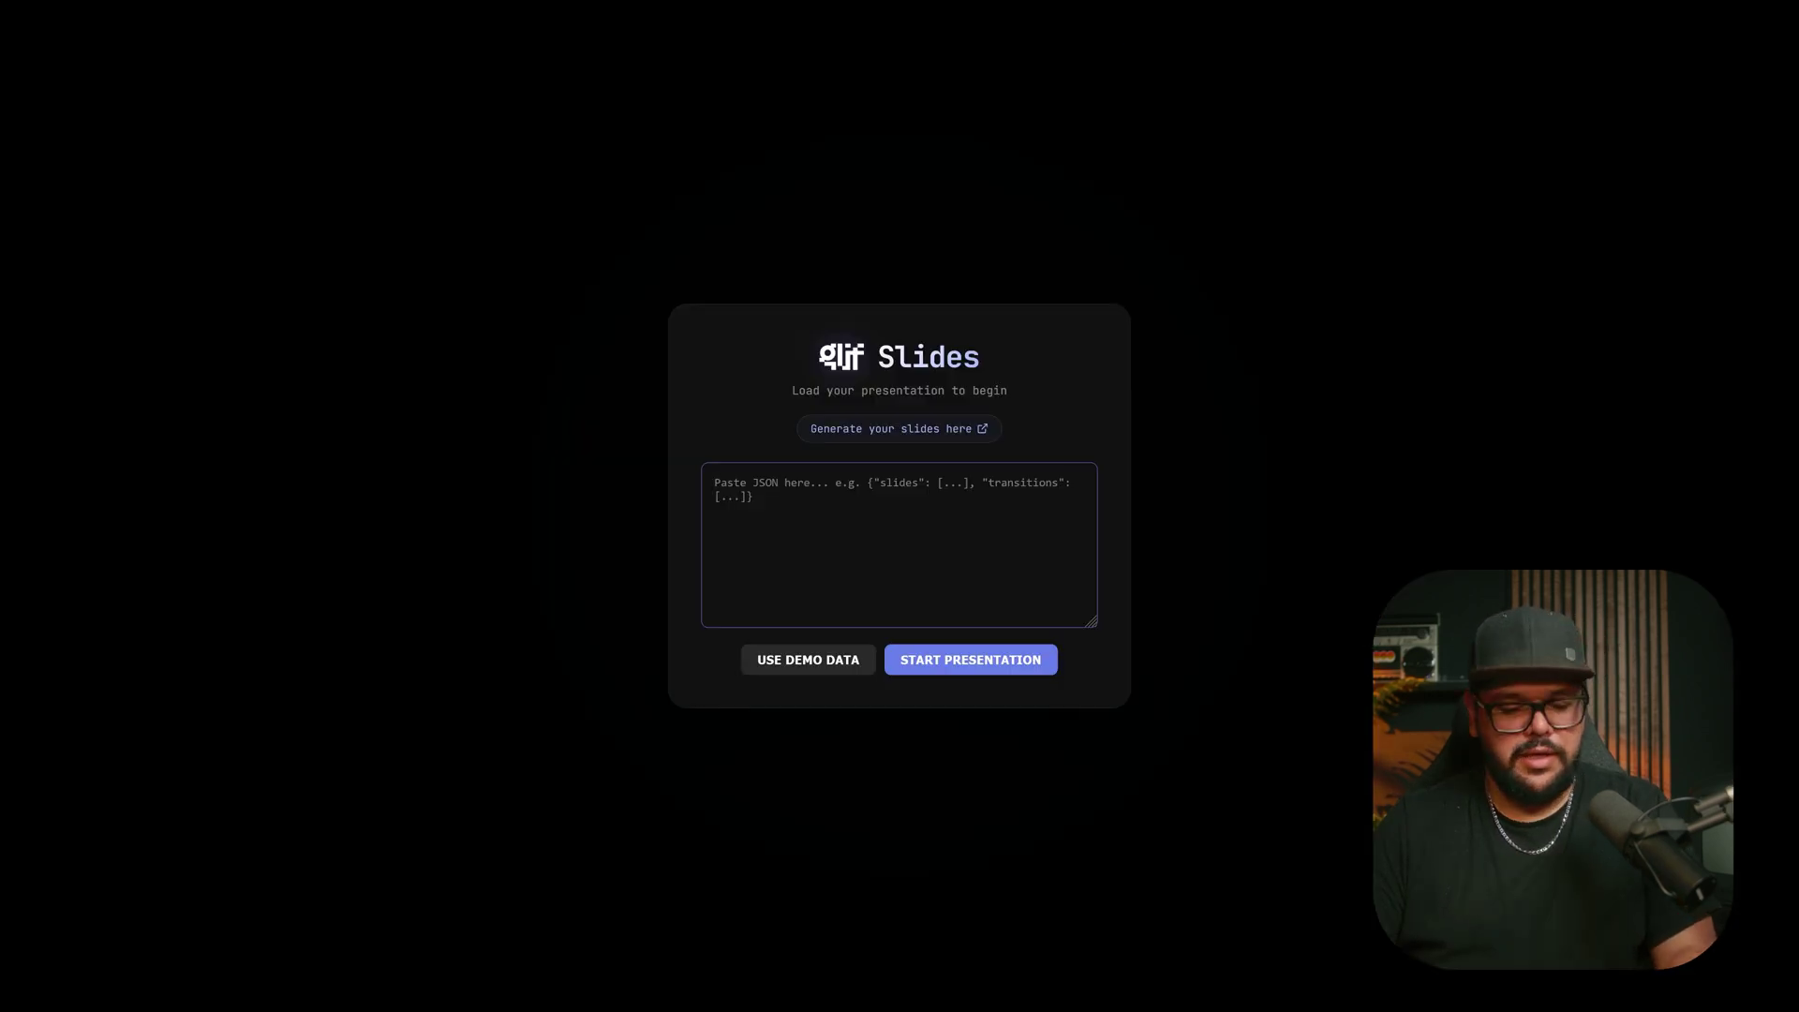
Step: Load the procrastination deck's JSON into Glif Slides, start the presentation and advance to the second slide
{"action": "key", "text": "ctrl+v"}
{"action": "left_click", "coordinate": [938, 660]}
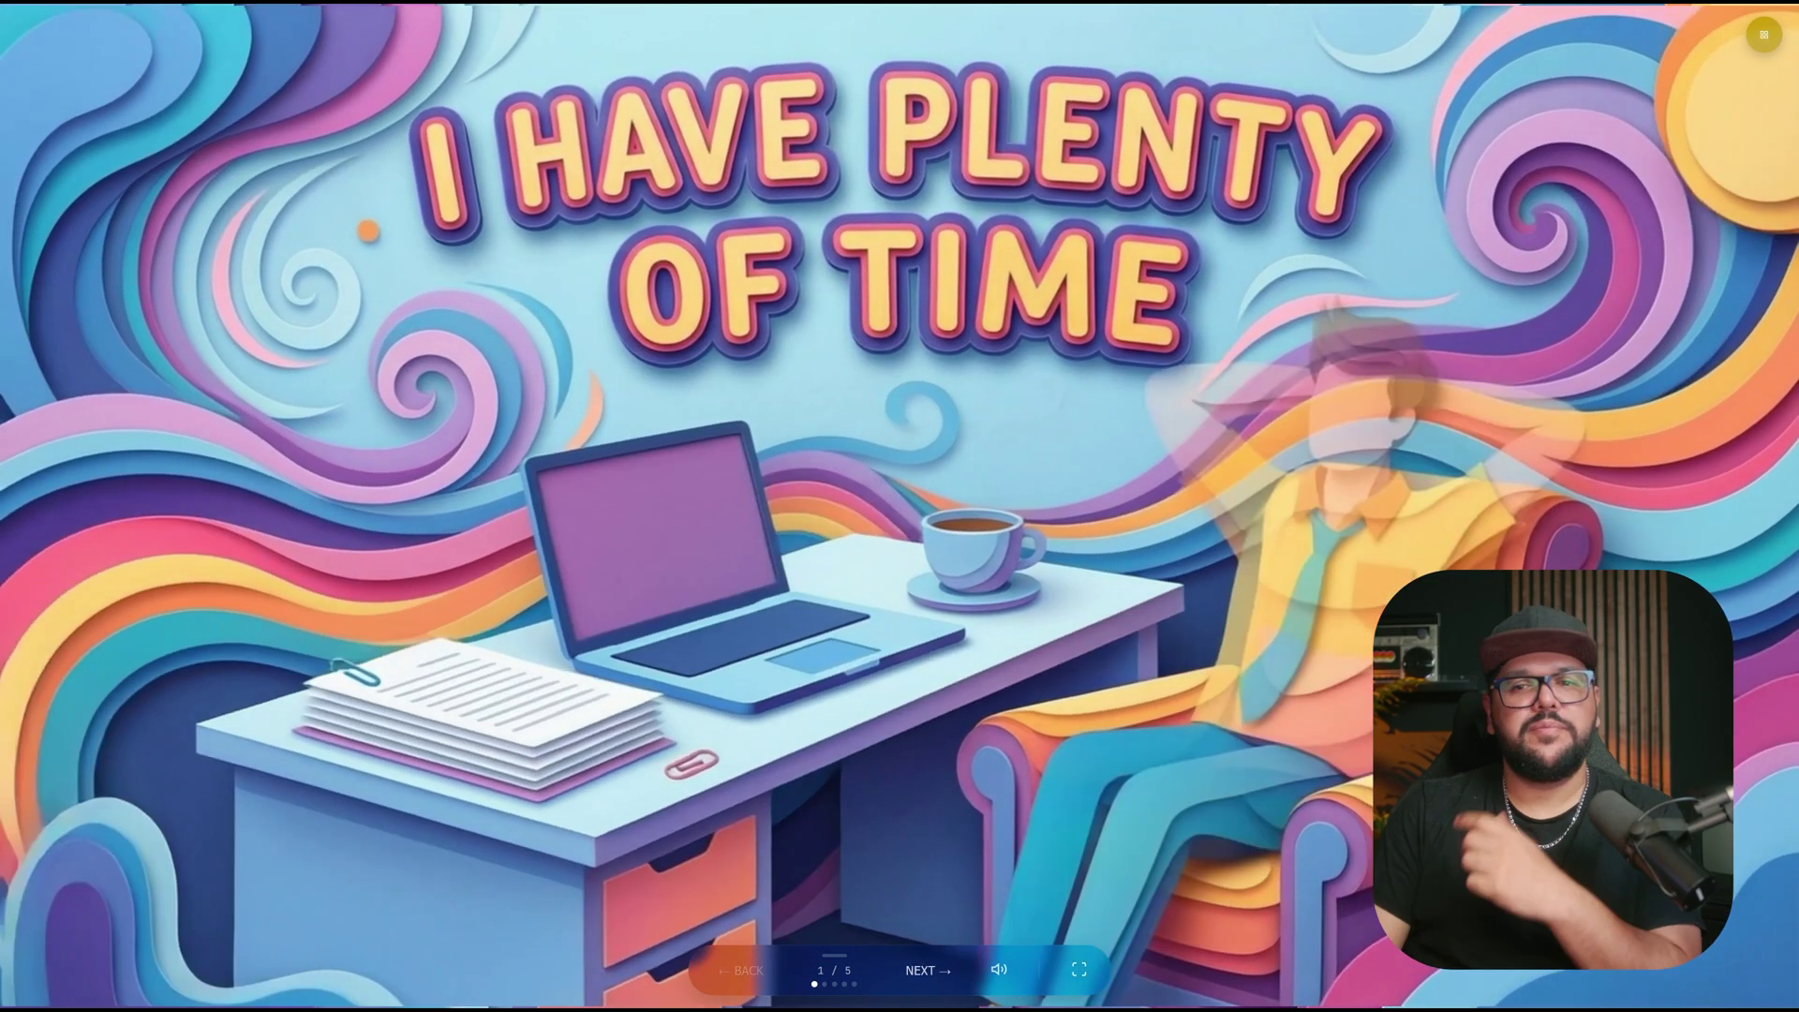
{"action": "key", "text": "Right"}
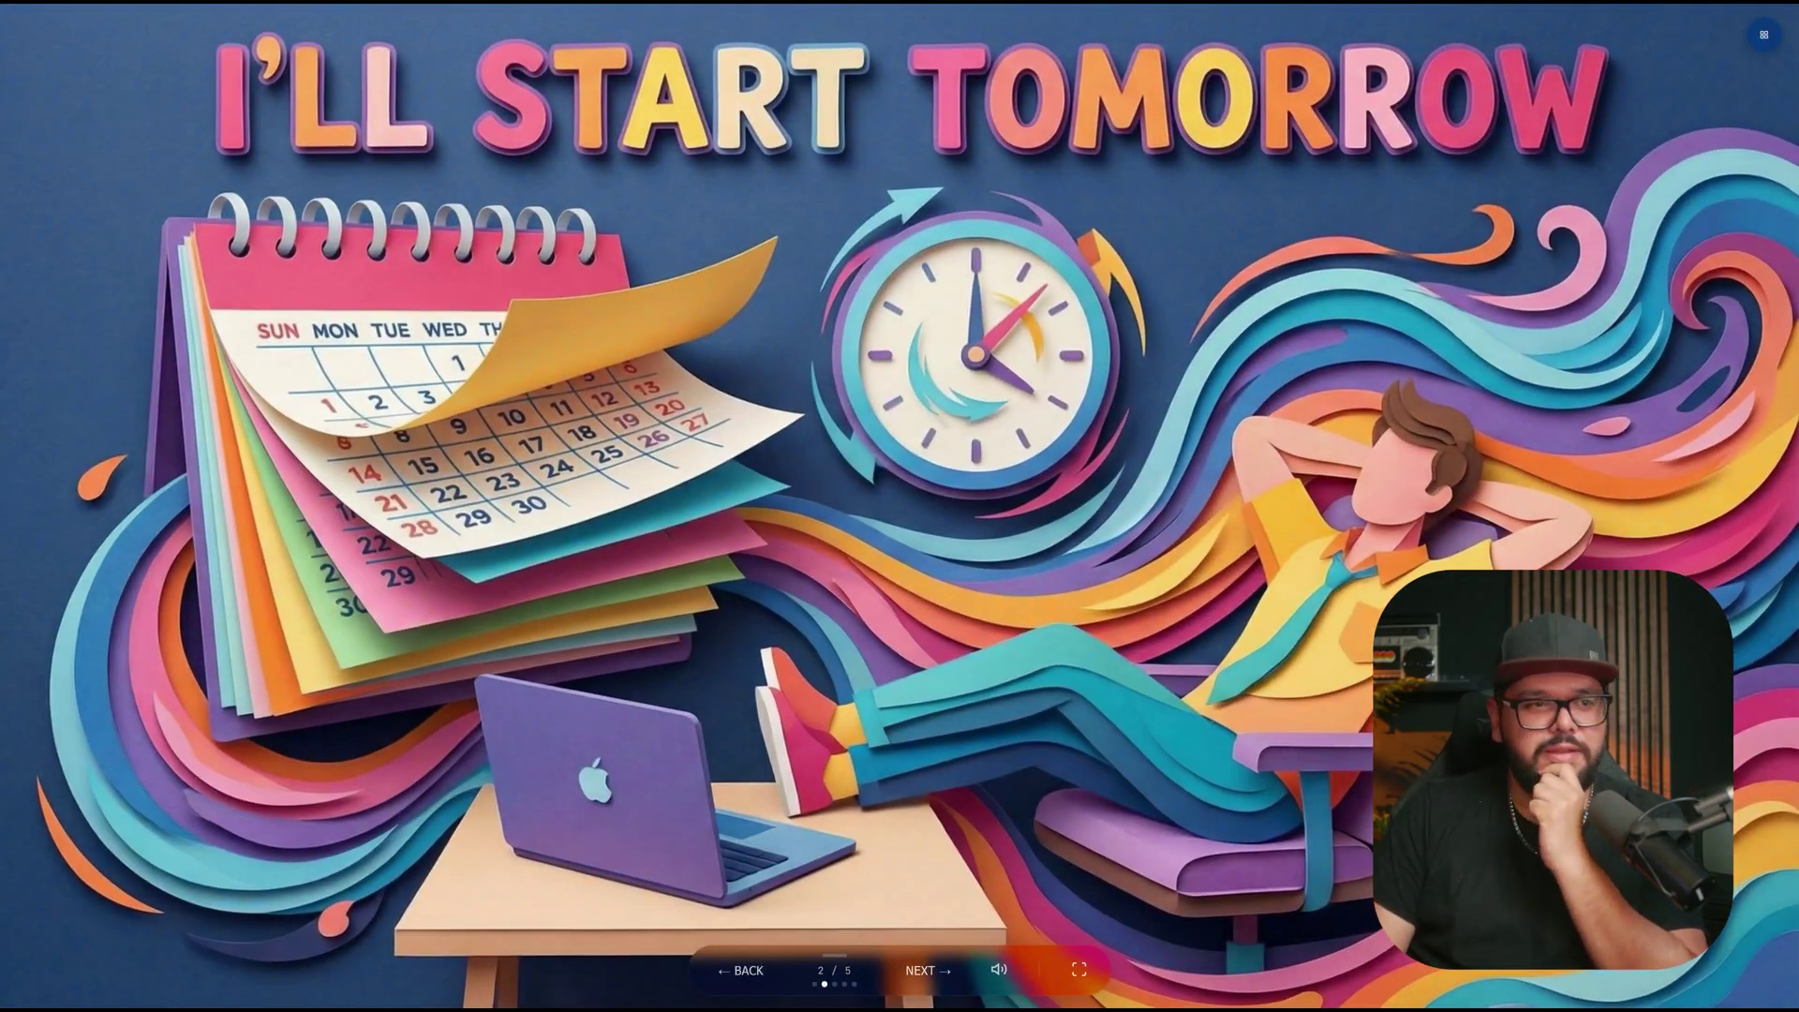